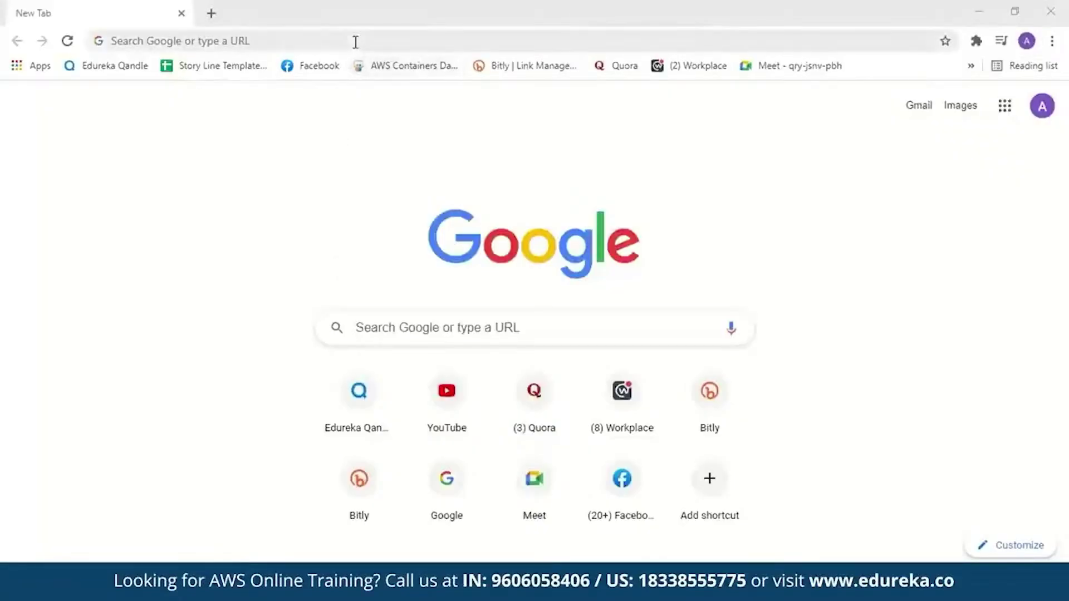
Search Google for 'amazon honeycode' and open the official Amazon Honeycode site
click(356, 41)
text(amazon hone)
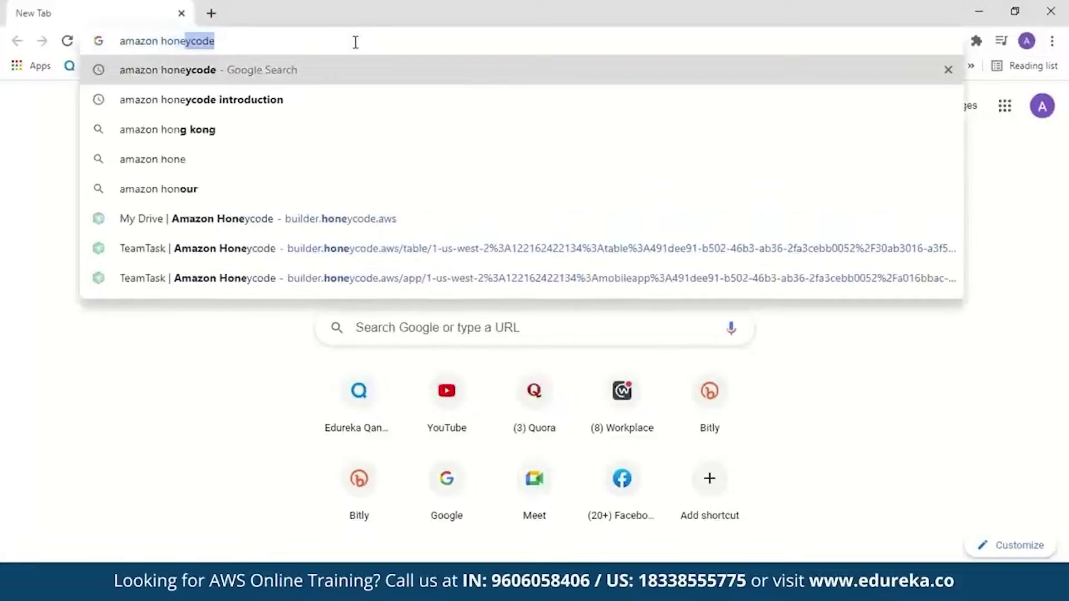
text(ycode)
key(Return)
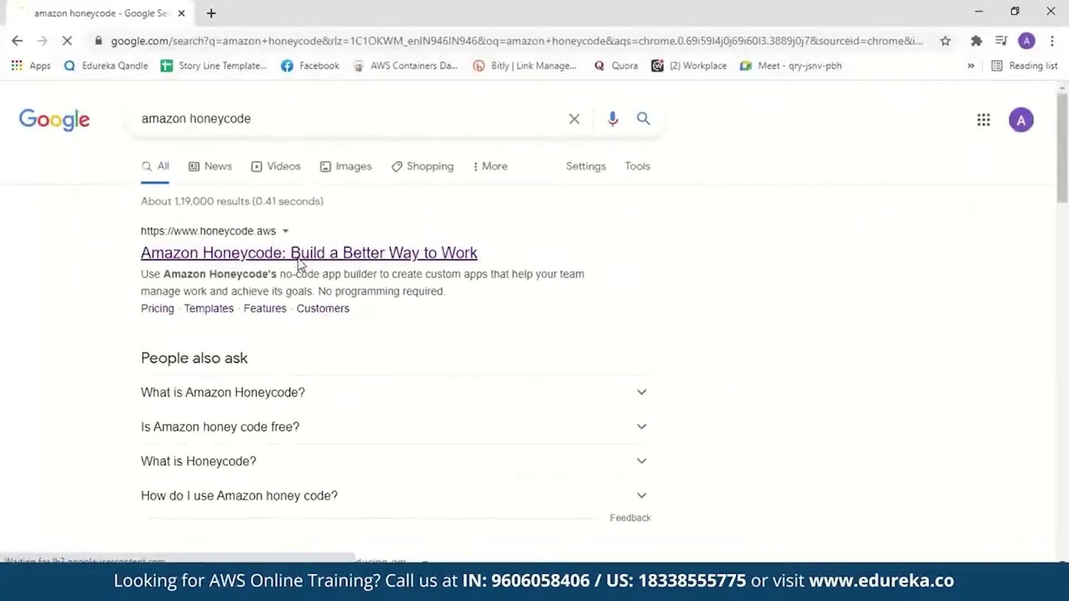
click(299, 254)
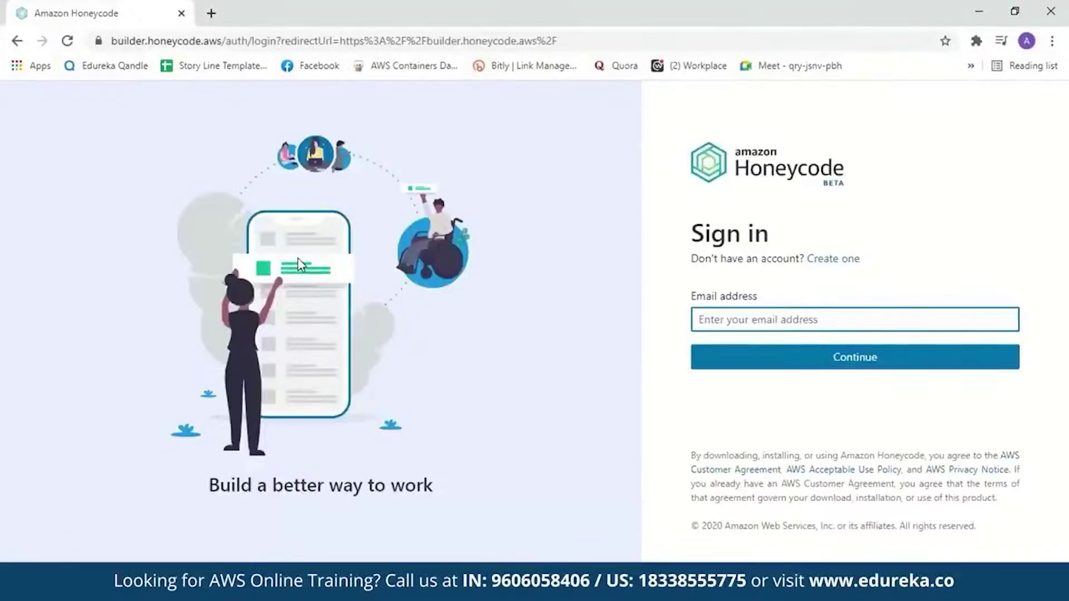
Sign in to Honeycode with the account e-mail and password
click(827, 260)
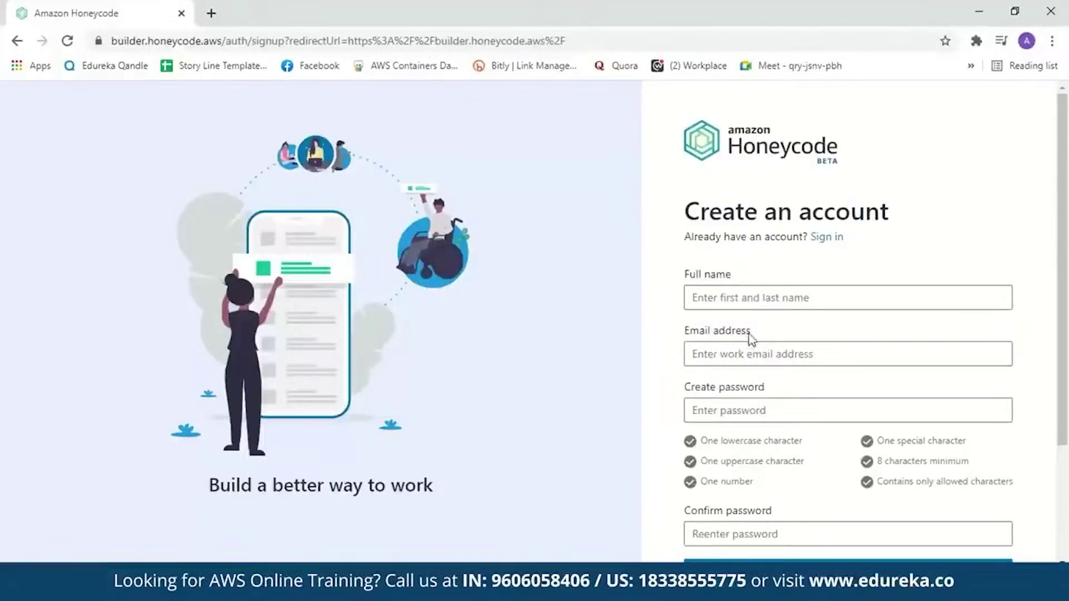
click(836, 240)
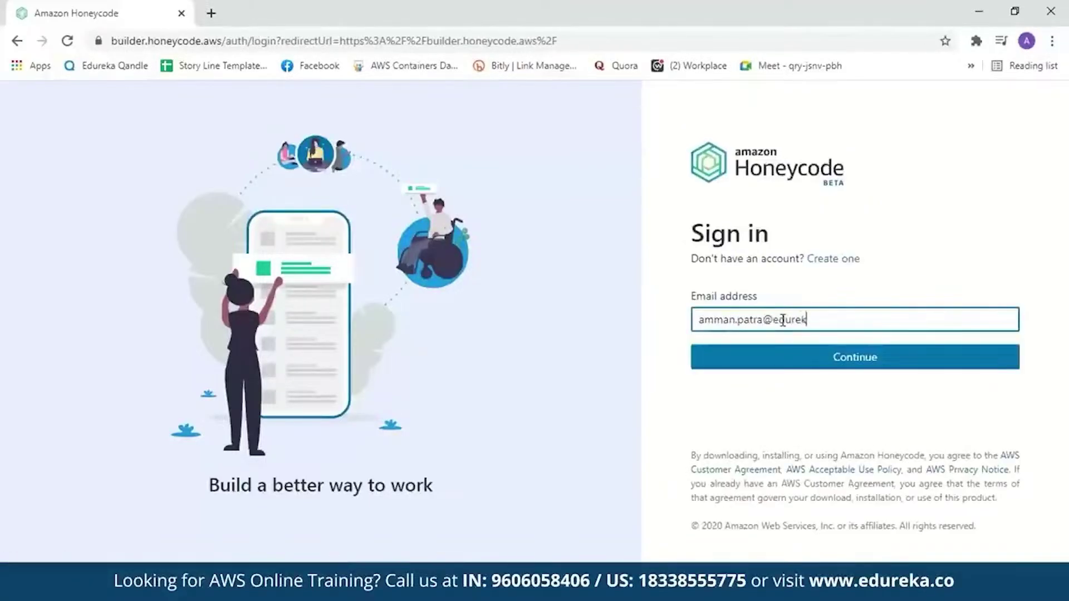
click(799, 353)
text(********)
click(813, 393)
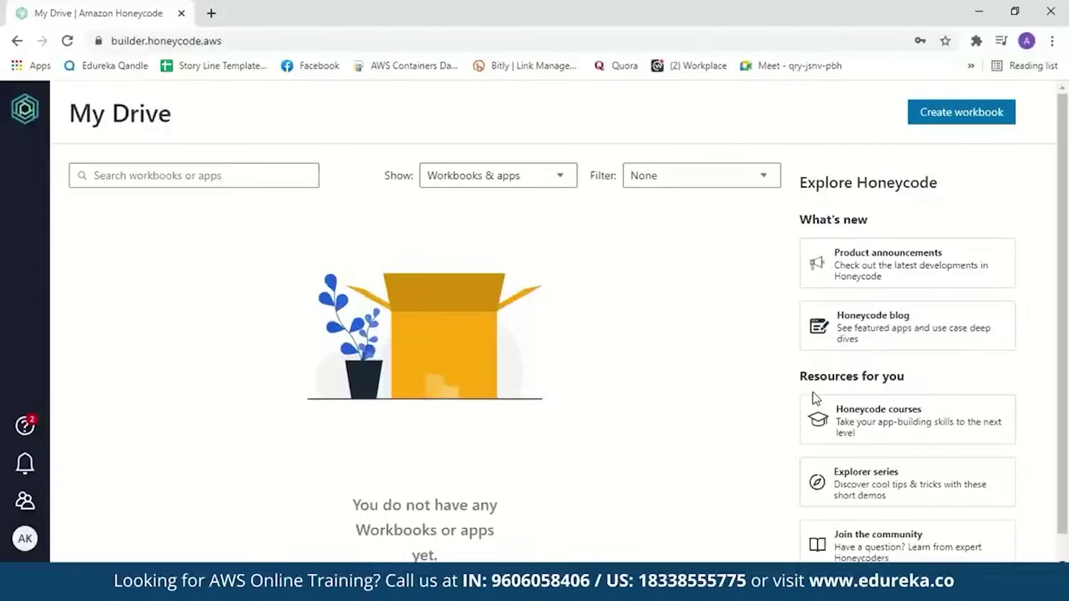
Create a blank workbook from scratch named TeamTask
click(934, 119)
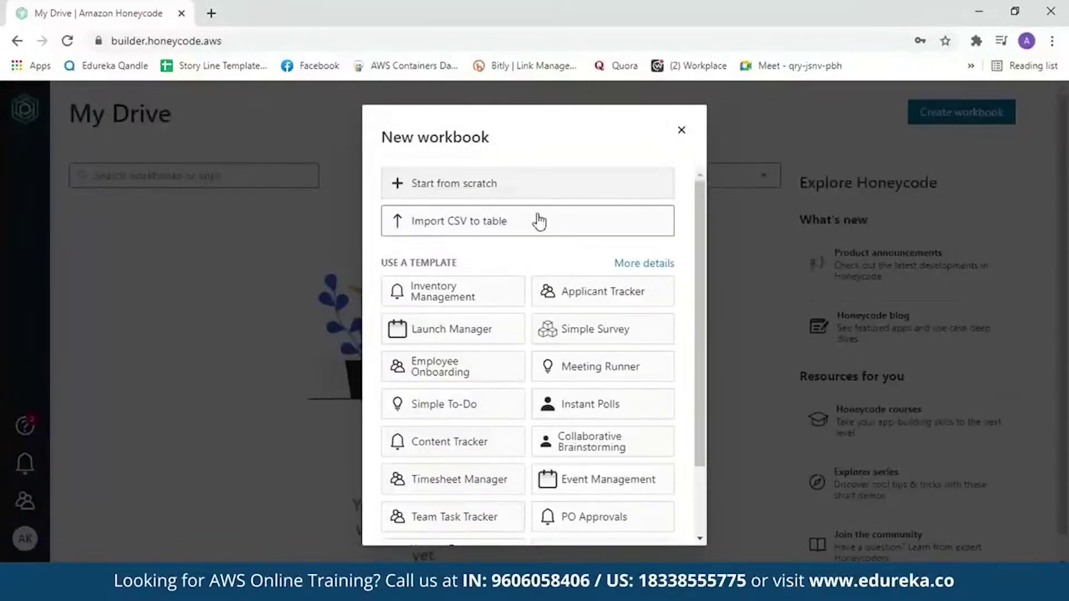
scroll(706, 315, down, 2)
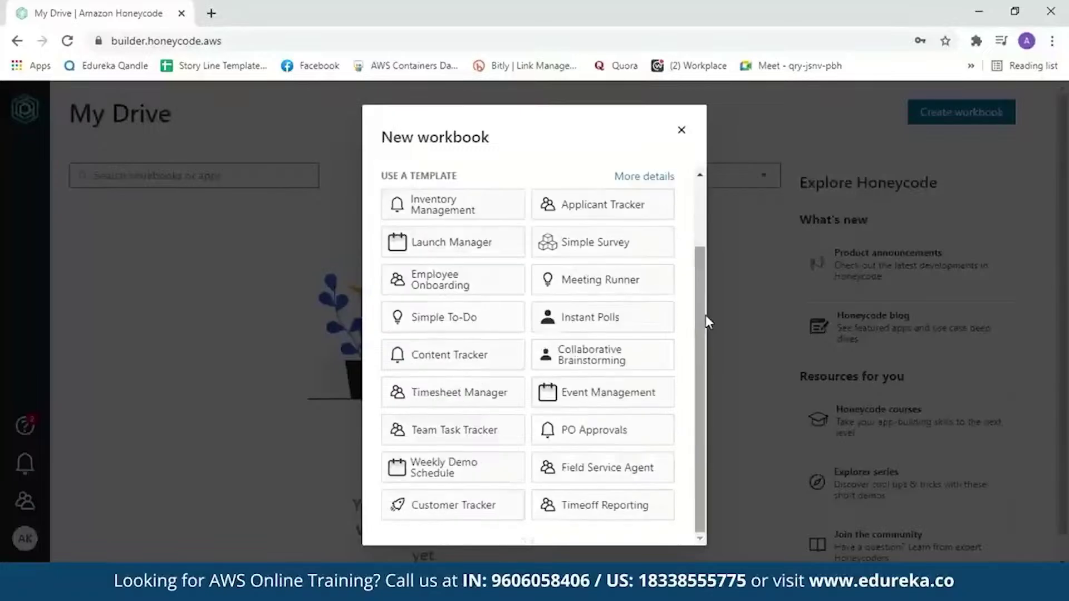
scroll(708, 279, up, 2)
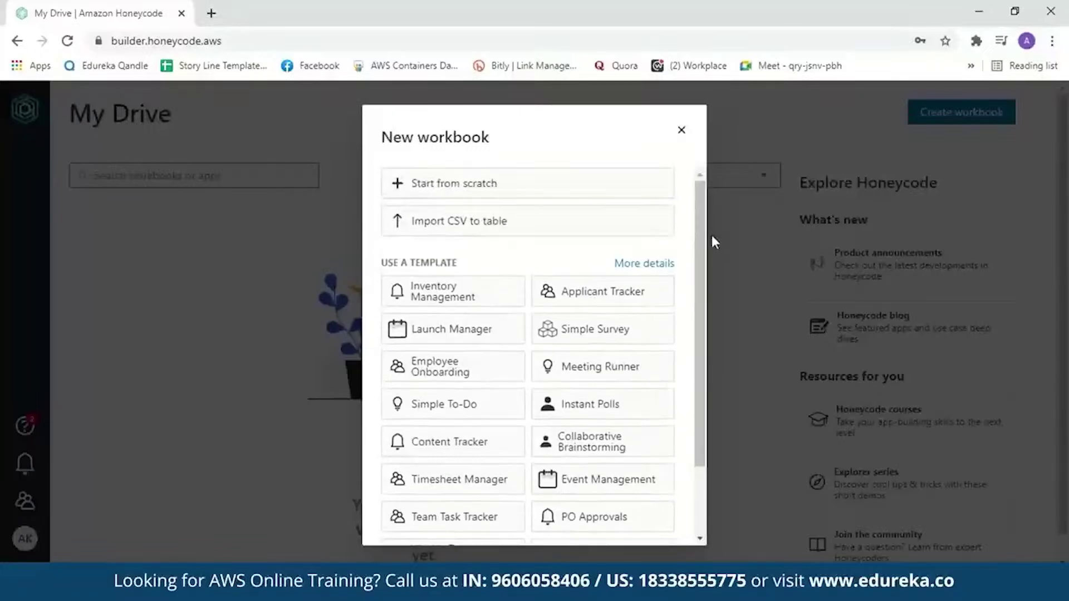
click(585, 186)
key(BackSpace)
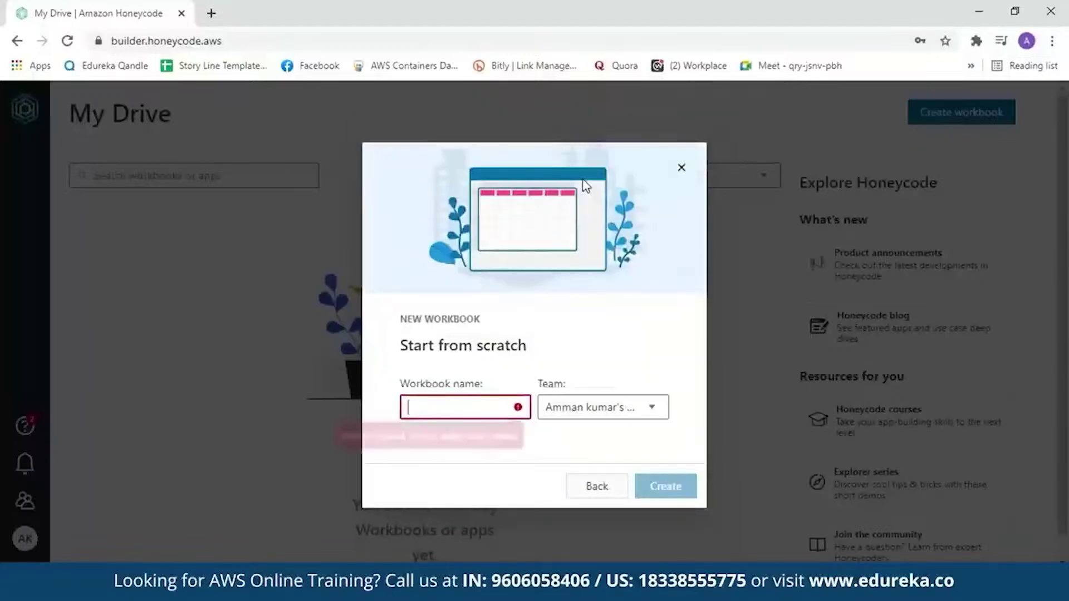
text(Team)
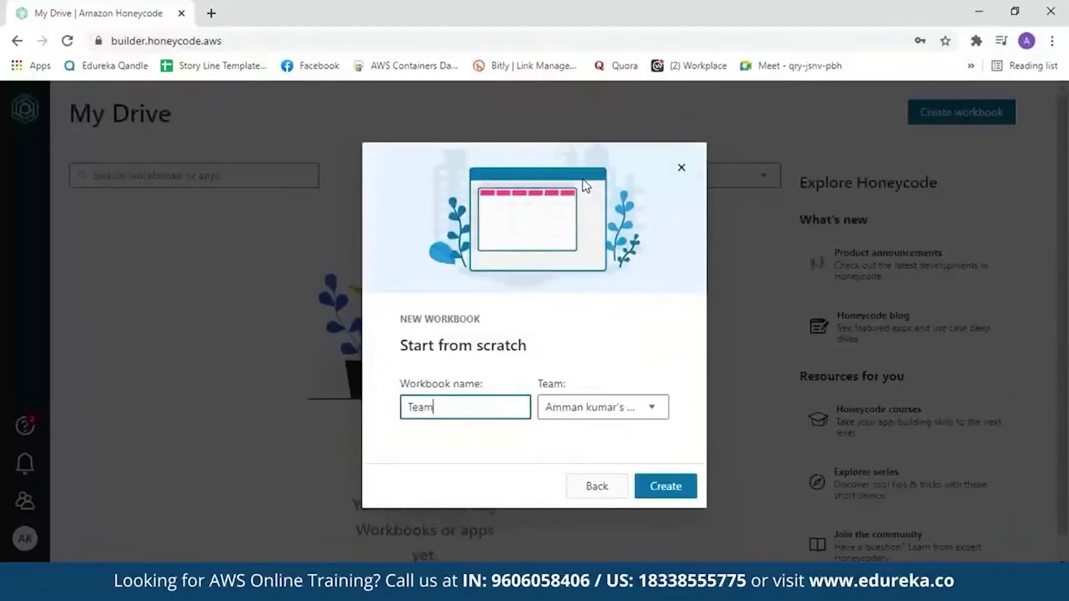
text(Task)
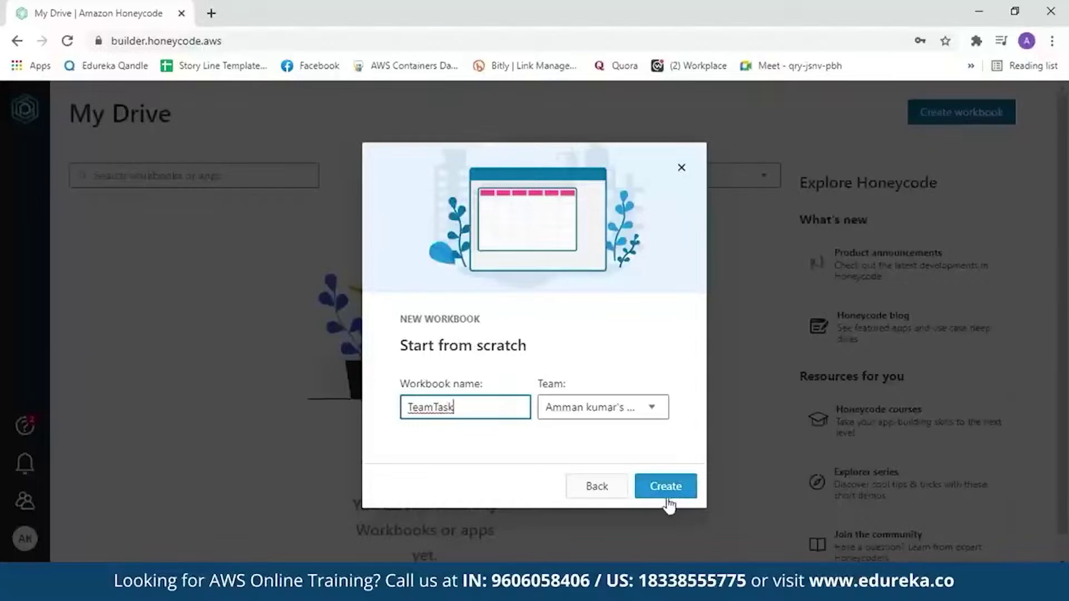
click(666, 492)
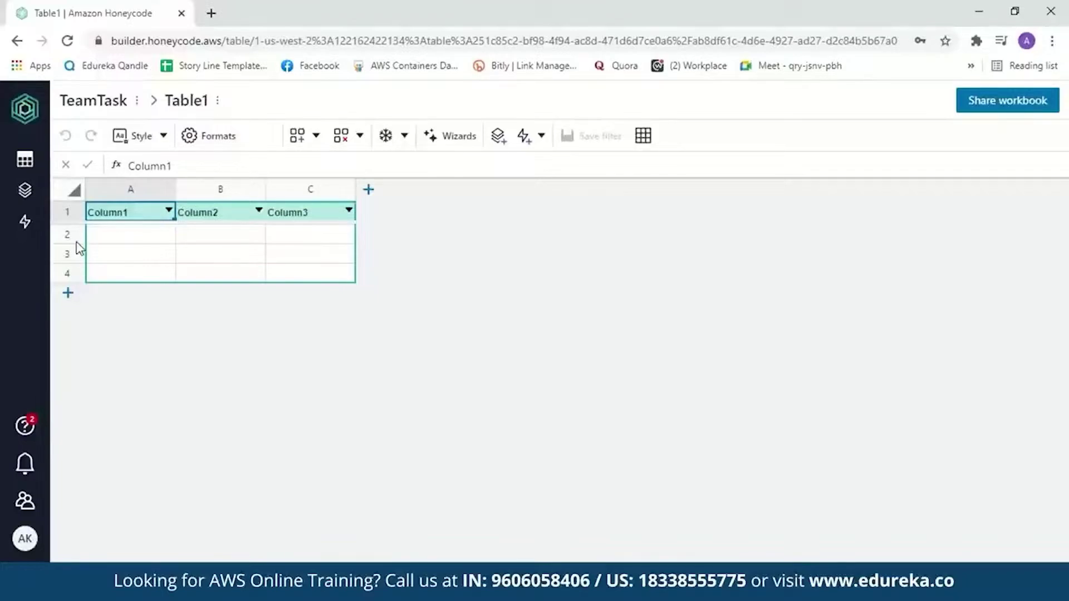
Rename headers A1–C1 to Sl No., Name of the task and Assigned to
double_click(140, 220)
key(BackSpace)
key(BackSpace)
key(BackSpace)
key(BackSpace)
key(BackSpace)
key(BackSpace)
key(BackSpace)
text(Sl)
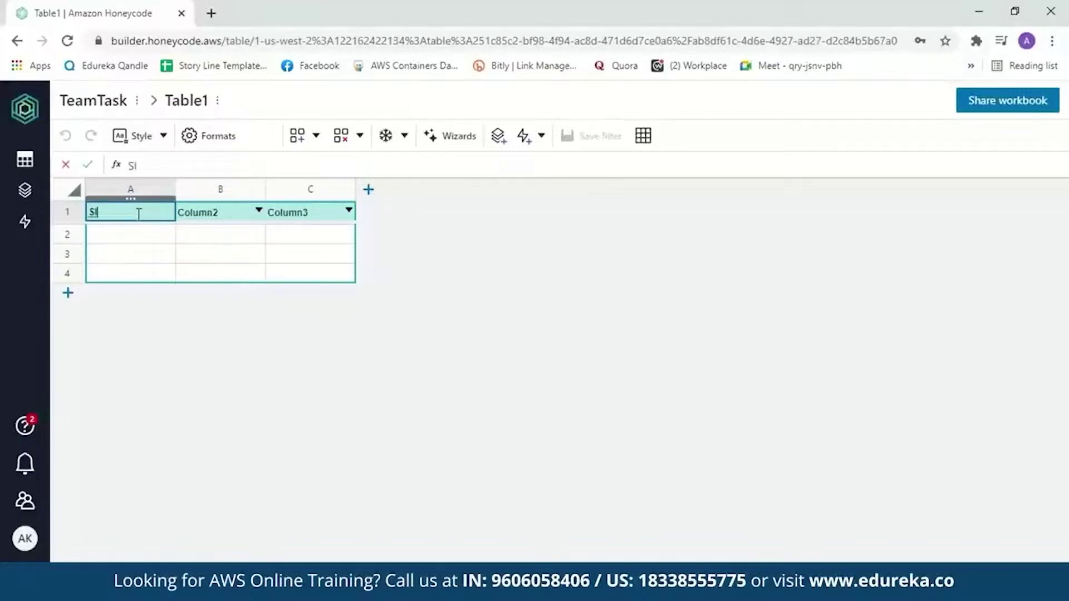
text( No.)
double_click(216, 211)
key(BackSpace)
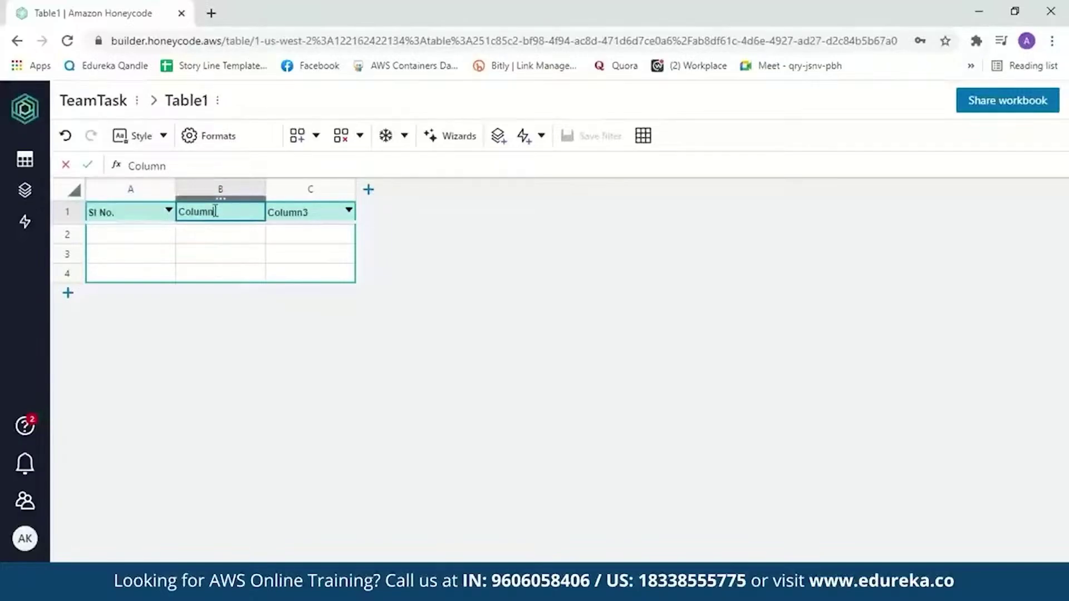
key(BackSpace)
key(BackSpace)
key(BackSpace)
key(BackSpace)
key(BackSpace)
key(BackSpace)
text(Name of the task)
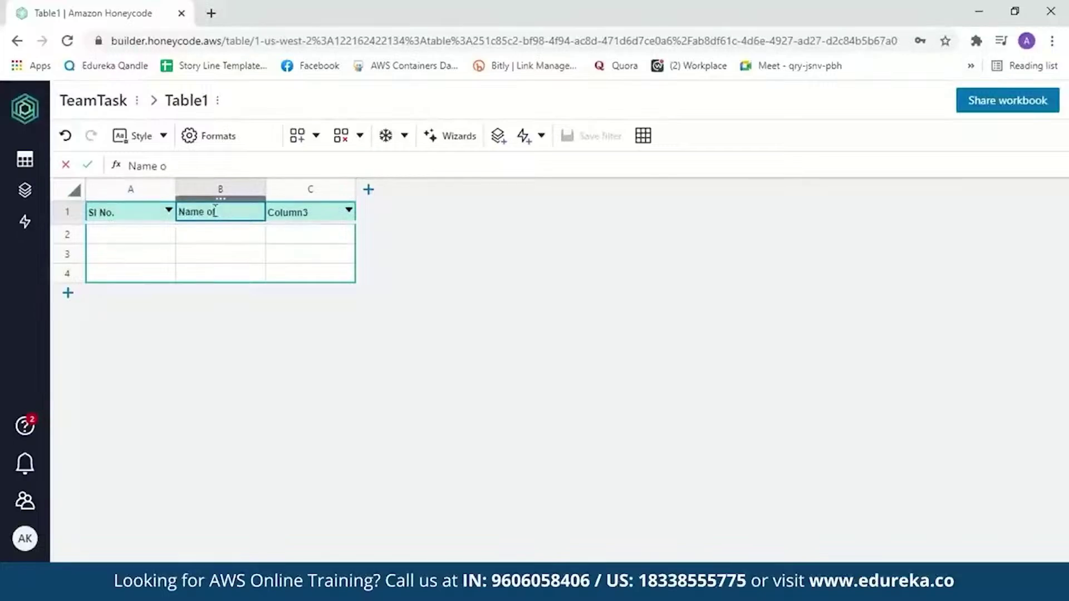
double_click(305, 212)
key(BackSpace)
key(BackSpace)
key(BackSpace)
key(BackSpace)
key(BackSpace)
key(BackSpace)
key(BackSpace)
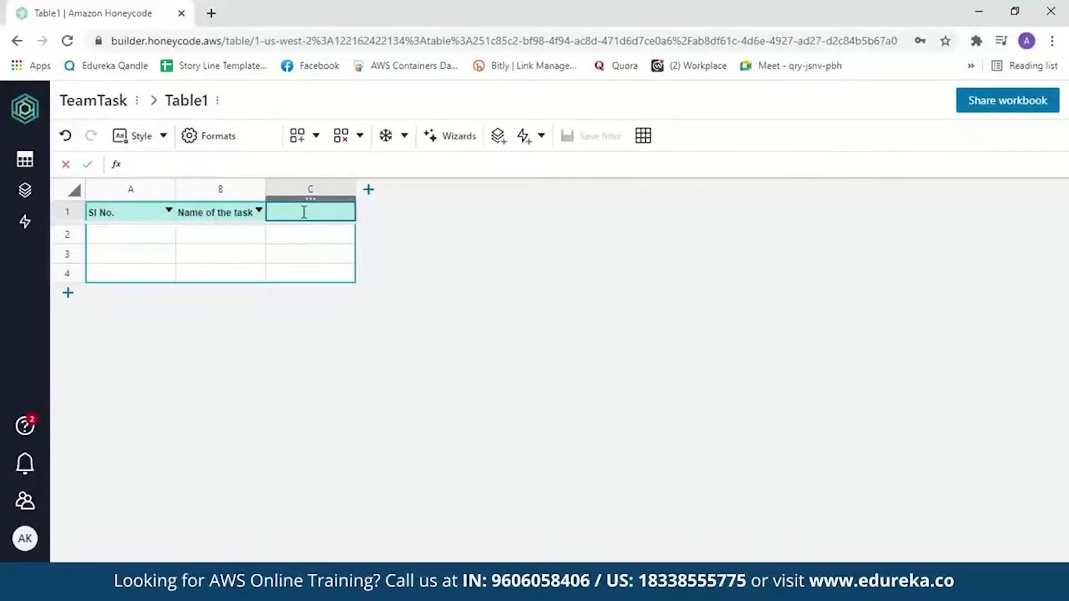
text(Assigned to)
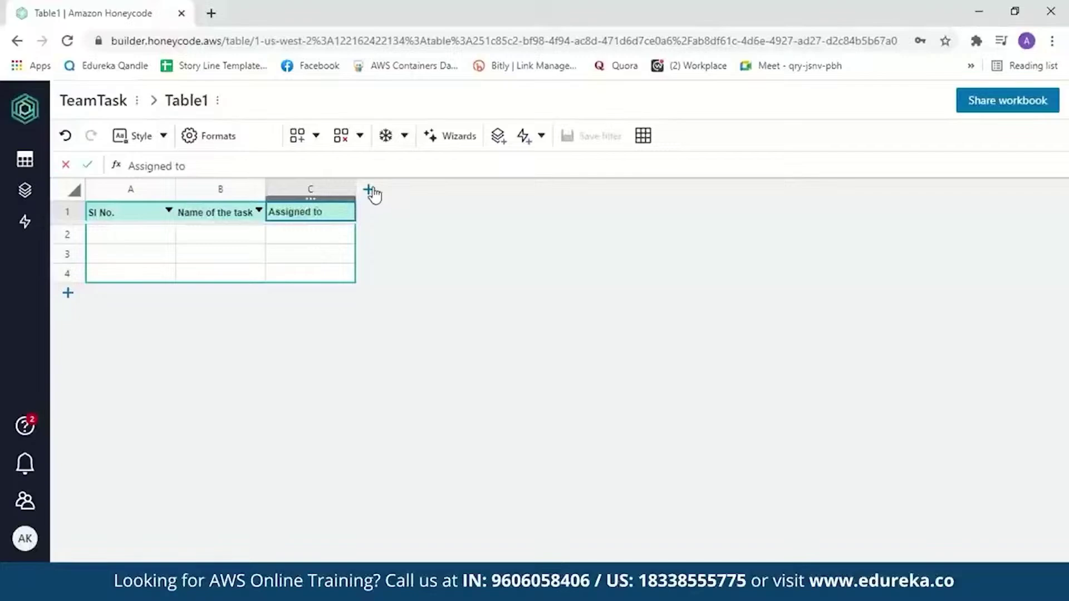
Add three new columns headed Status, Start Date and Deadline
click(369, 190)
double_click(413, 214)
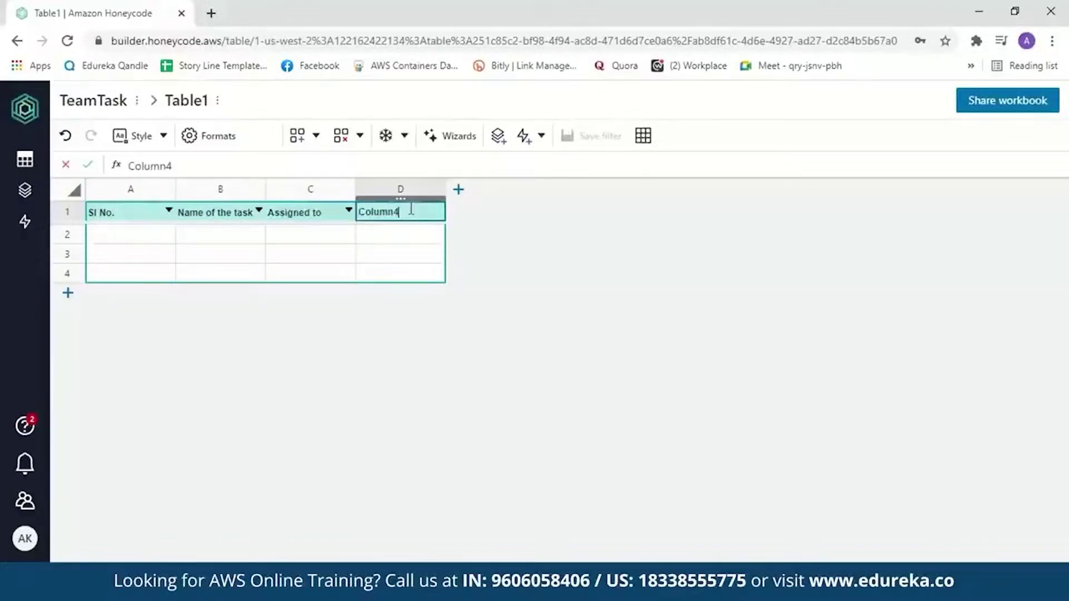
key(BackSpace)
key(BackSpace)
key(BackSpace)
key(BackSpace)
key(BackSpace)
key(BackSpace)
key(BackSpace)
text(Status)
click(459, 190)
click(490, 214)
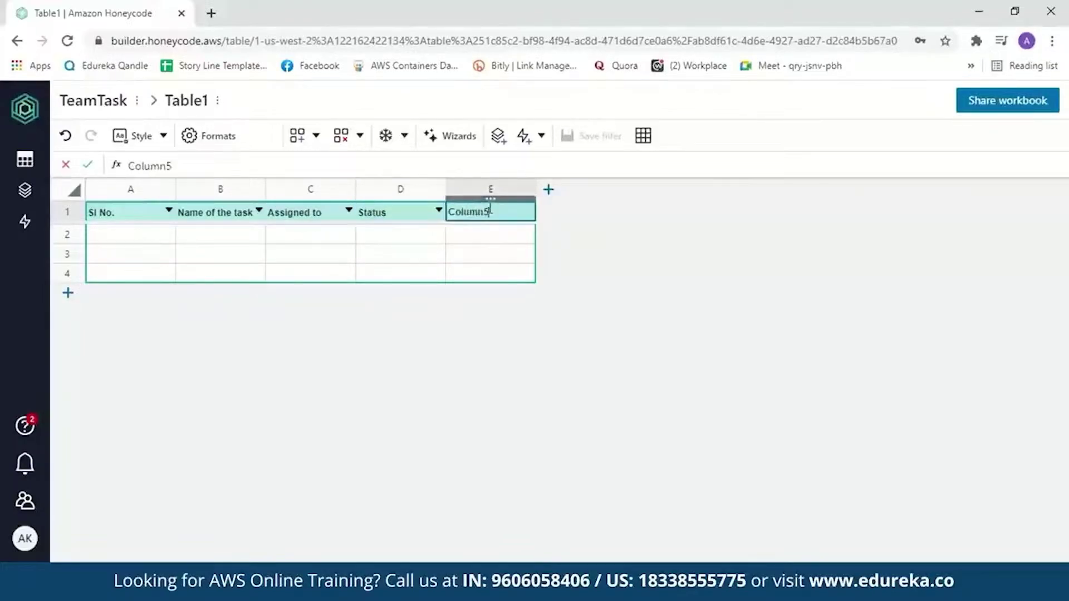
key(BackSpace)
key(BackSpace)
key(BackSpace)
key(BackSpace)
key(BackSpace)
key(BackSpace)
key(BackSpace)
text(Start Date)
click(549, 189)
click(587, 212)
key(BackSpace)
key(BackSpace)
key(BackSpace)
key(BackSpace)
key(BackSpace)
key(BackSpace)
key(BackSpace)
text(Deadline)
key(Return)
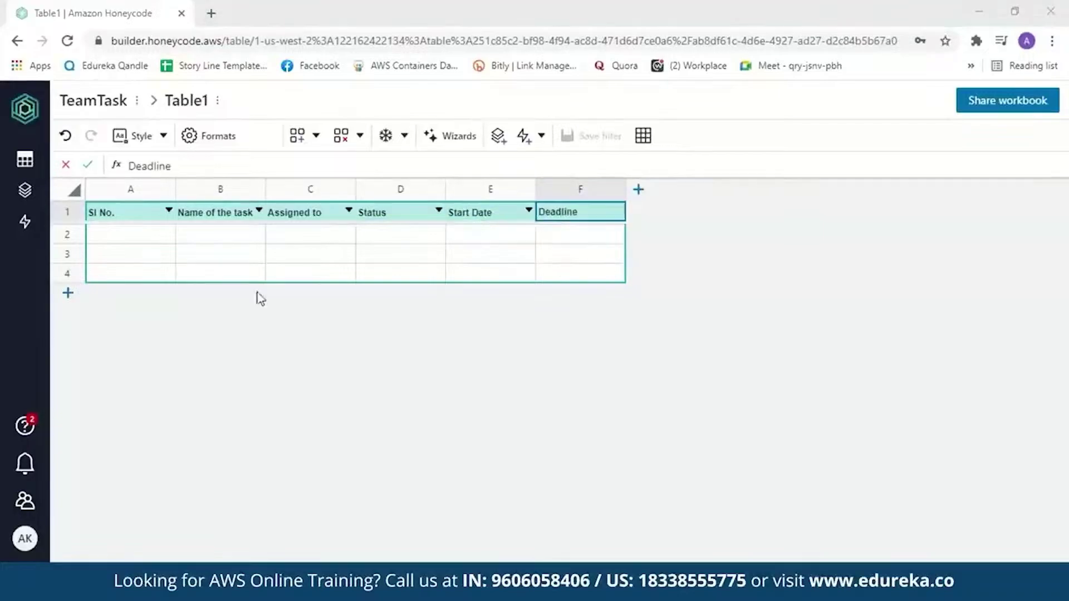
click(146, 245)
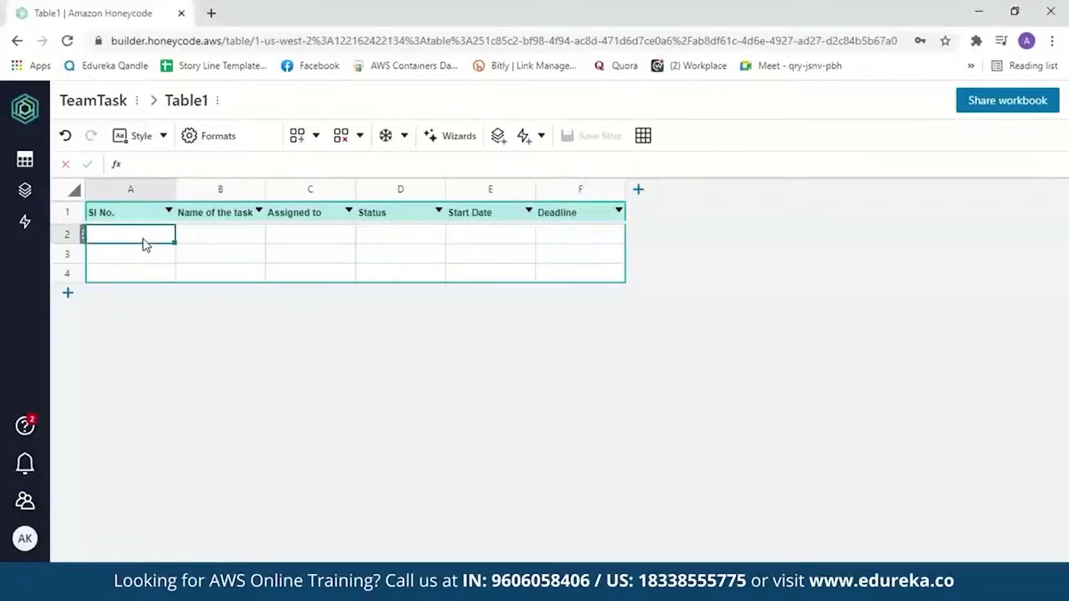
Enter row 2: 1, Amazon Honeycode, the assignee's name, Pending, 10/04/2021, 17/04/2021
text(1)
key(Tab)
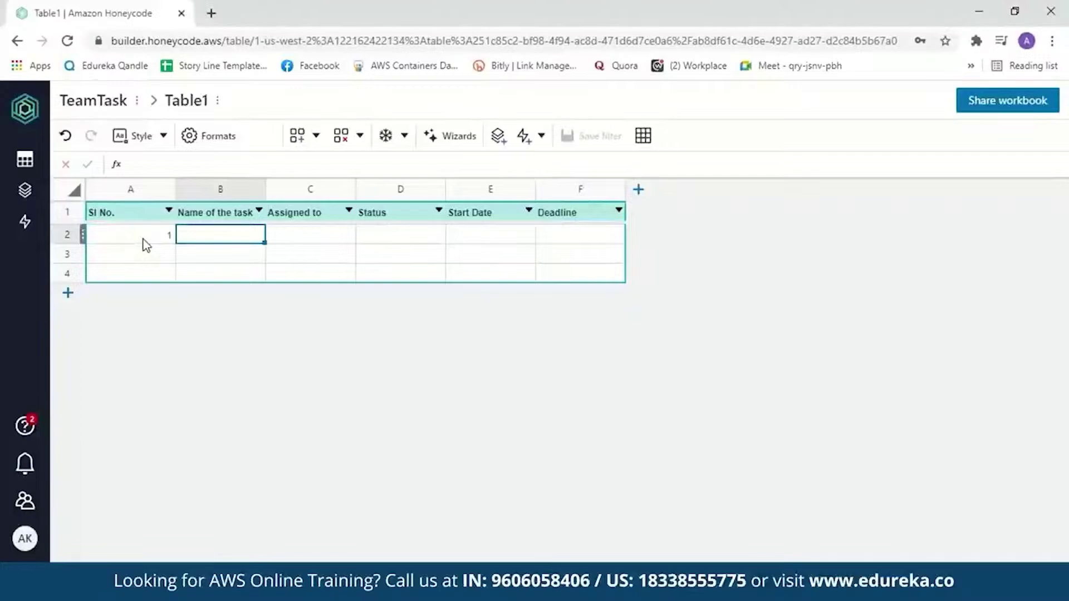
text(Am)
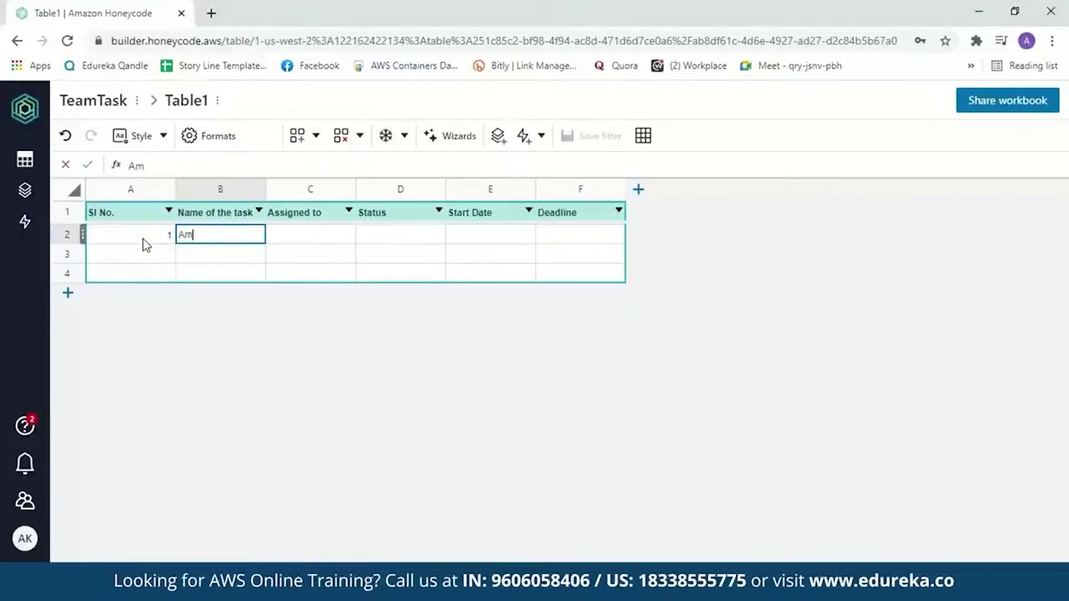
text(azon Honeycode)
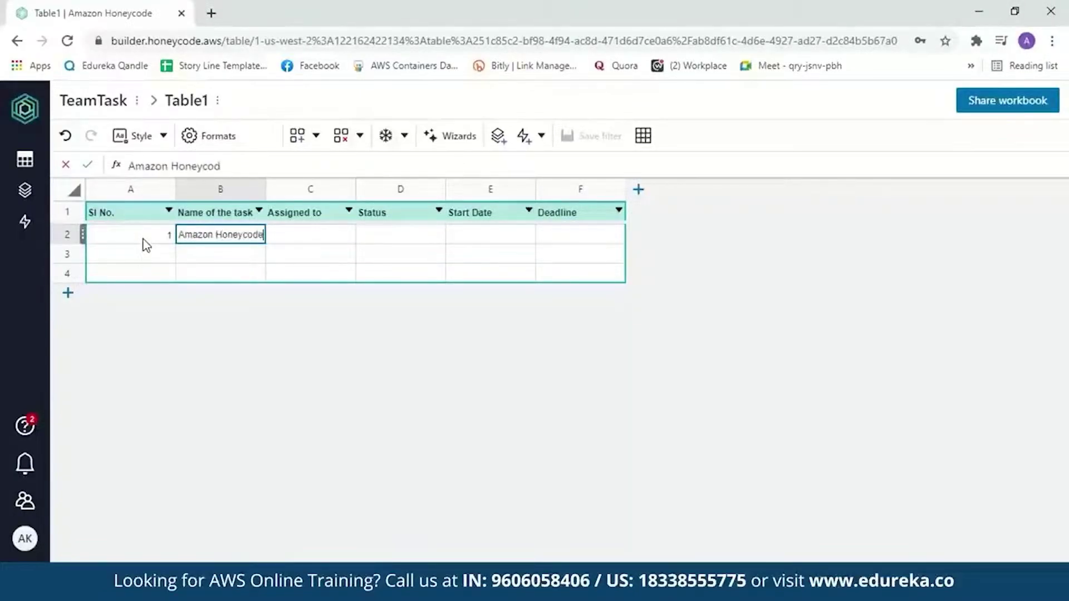
key(Tab)
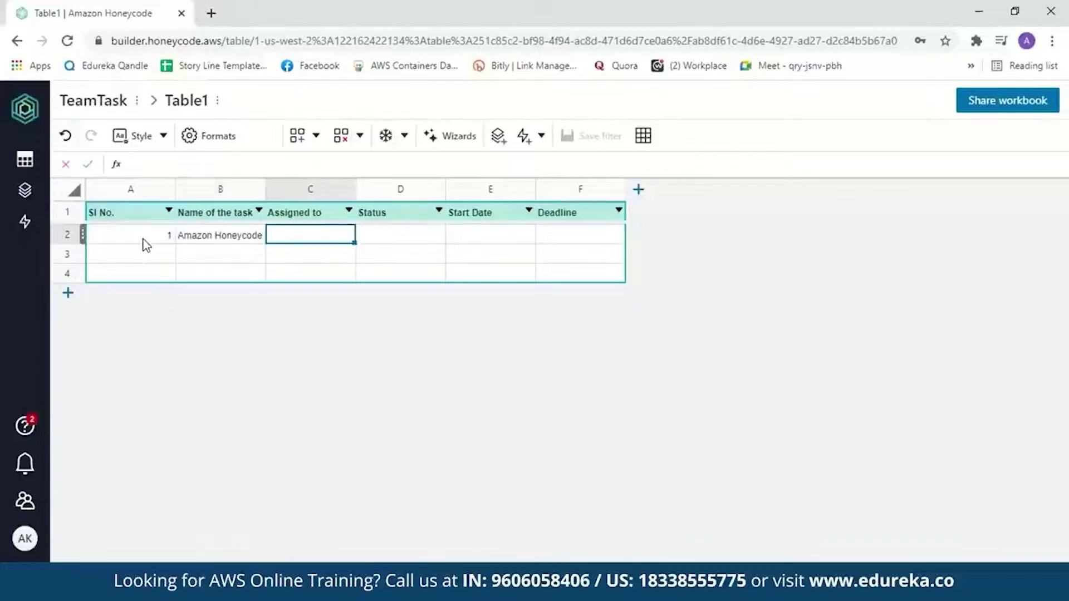
text(Amman)
key(Tab)
text(Pe)
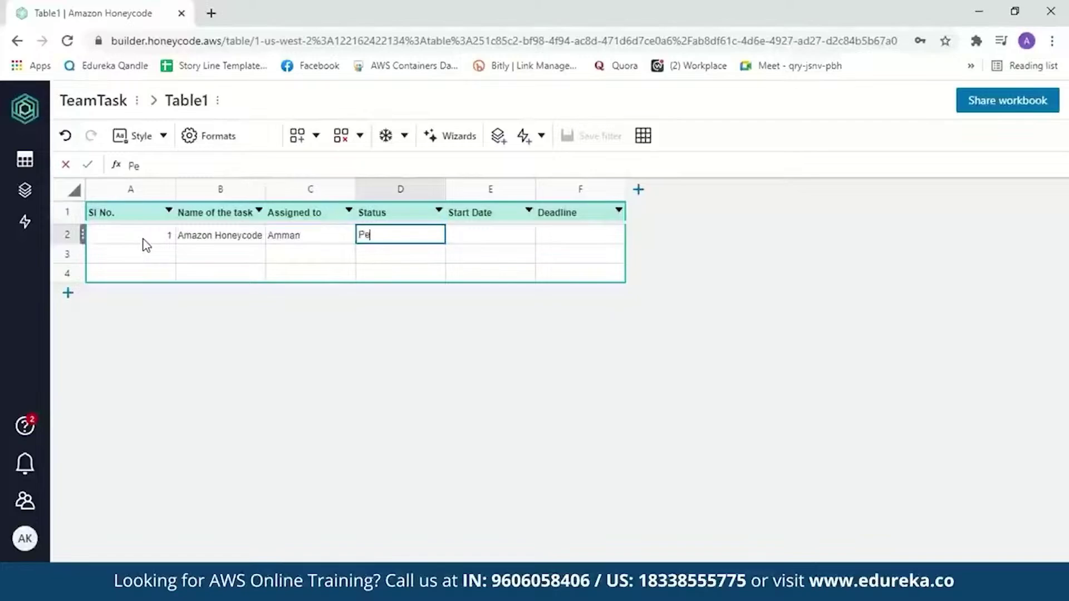
text(nding)
key(Tab)
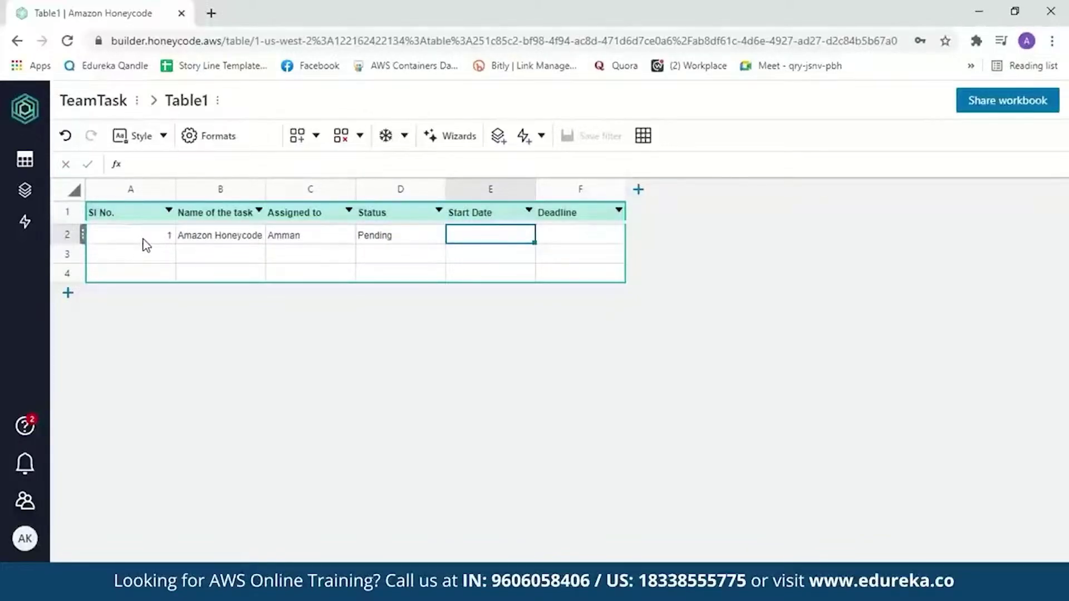
text(10/04/2021)
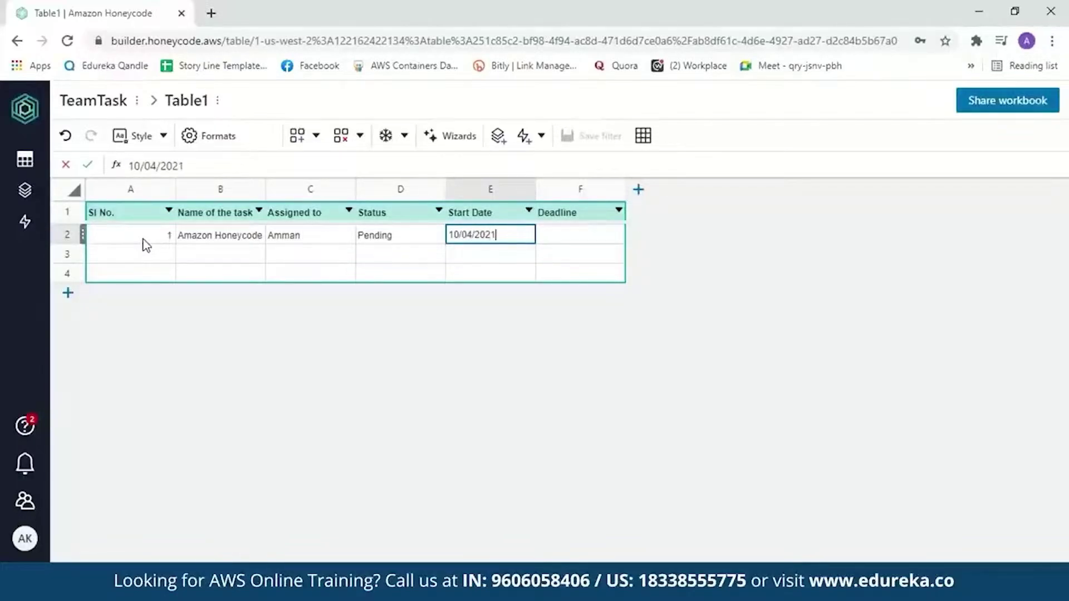
key(Tab)
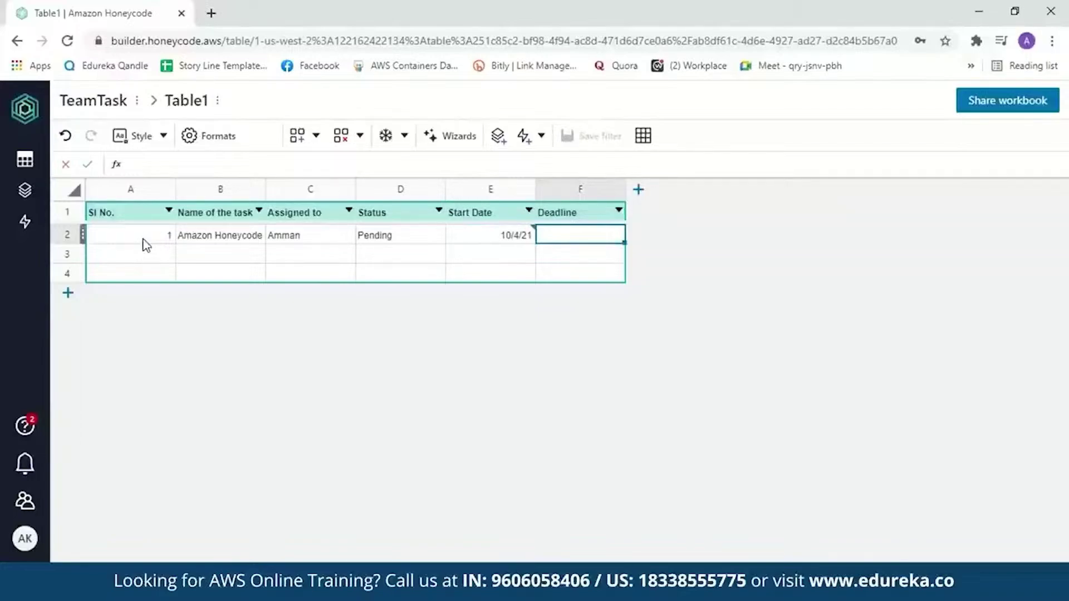
text(17/04/)
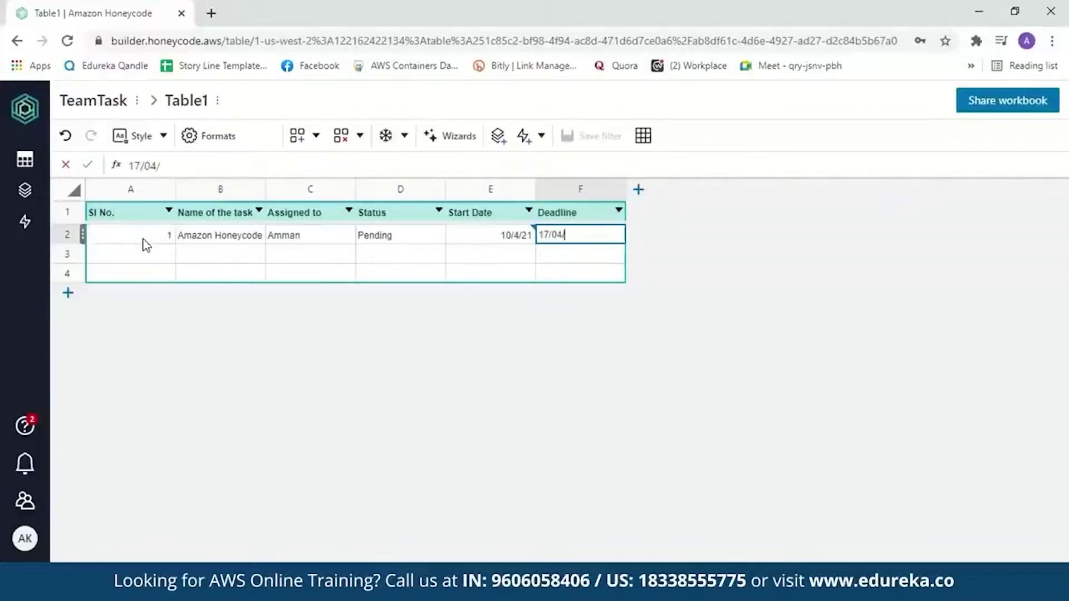
text(2021)
click(468, 235)
Change the format of columns E (Start Date) and F (Deadline) to Date
click(228, 141)
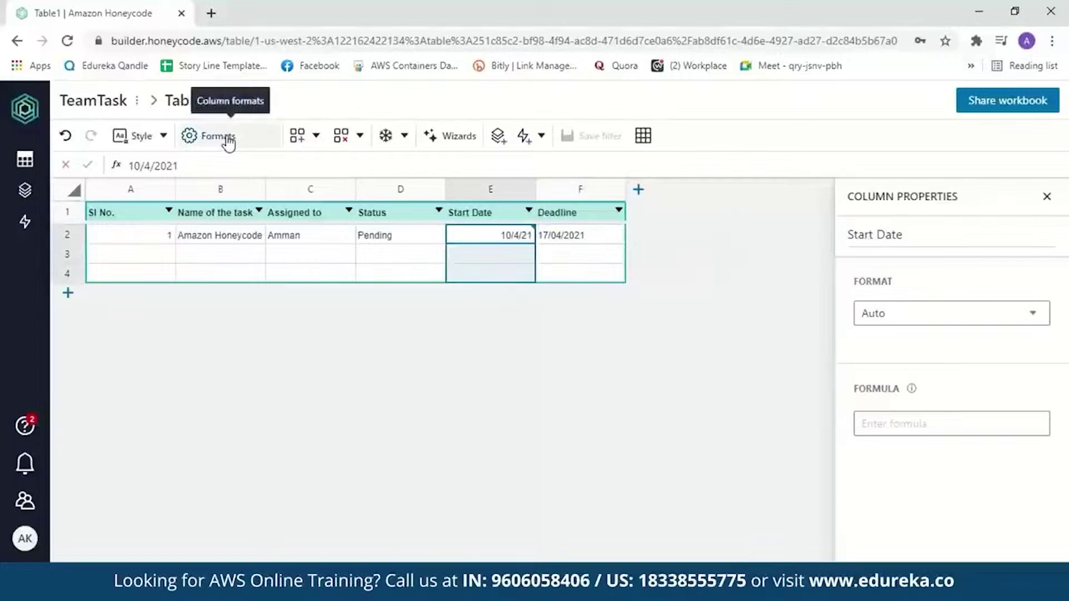
click(1037, 319)
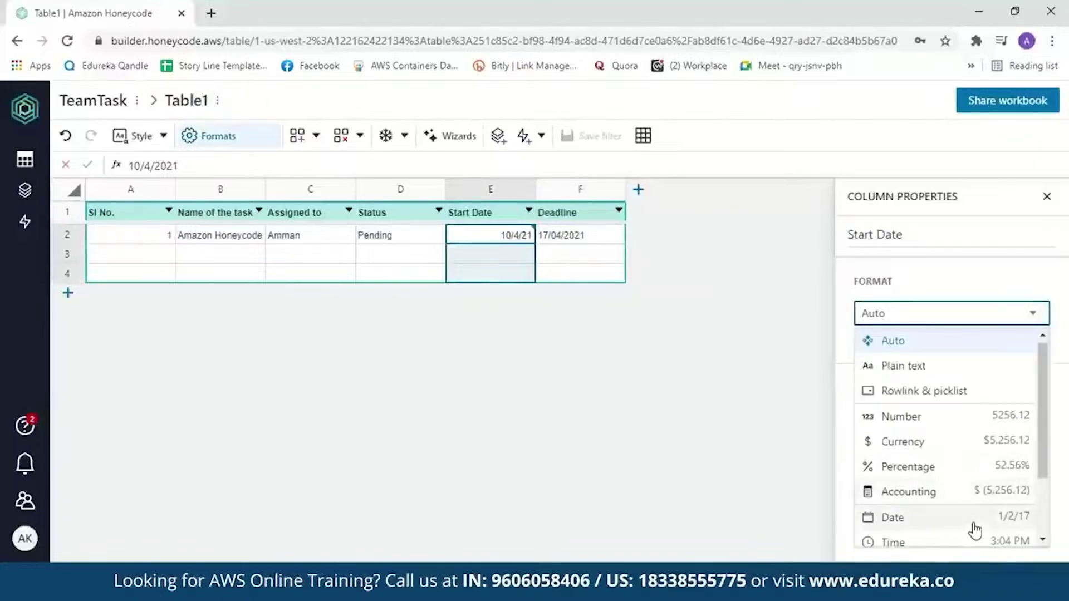
click(974, 523)
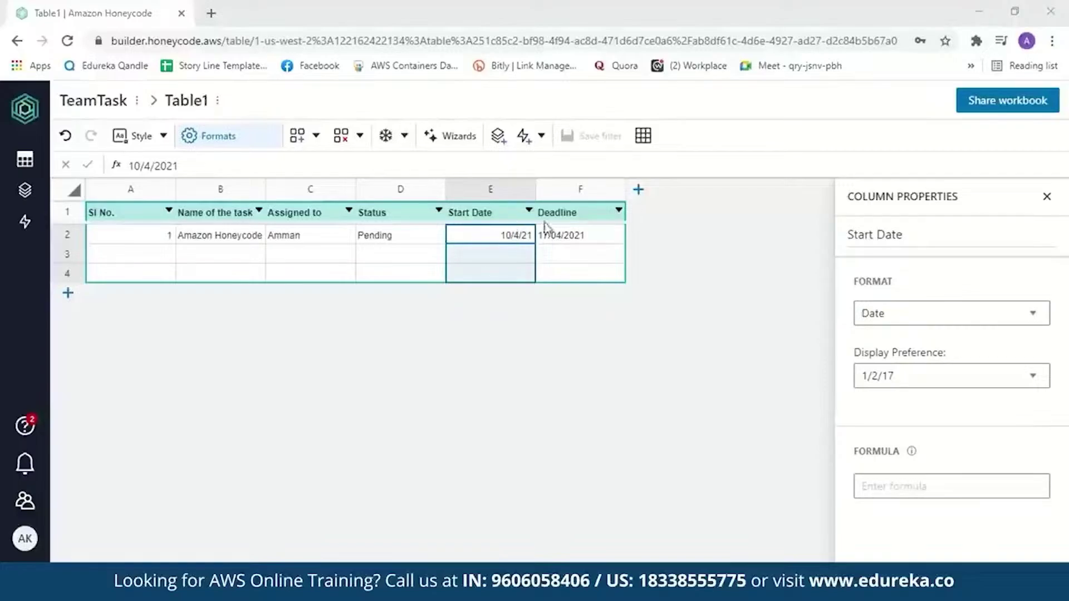
click(599, 215)
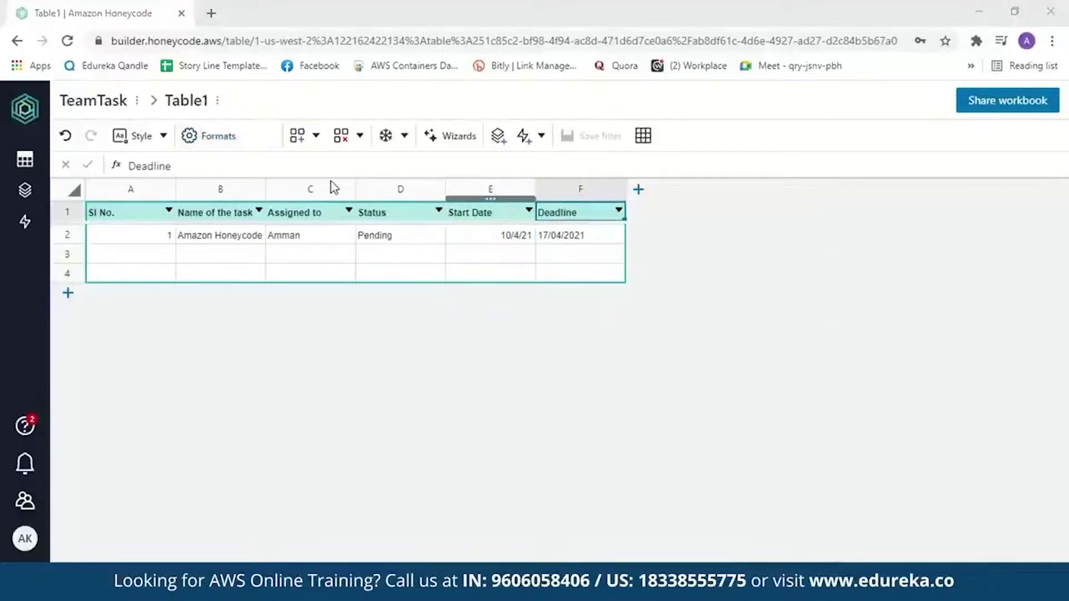
click(224, 143)
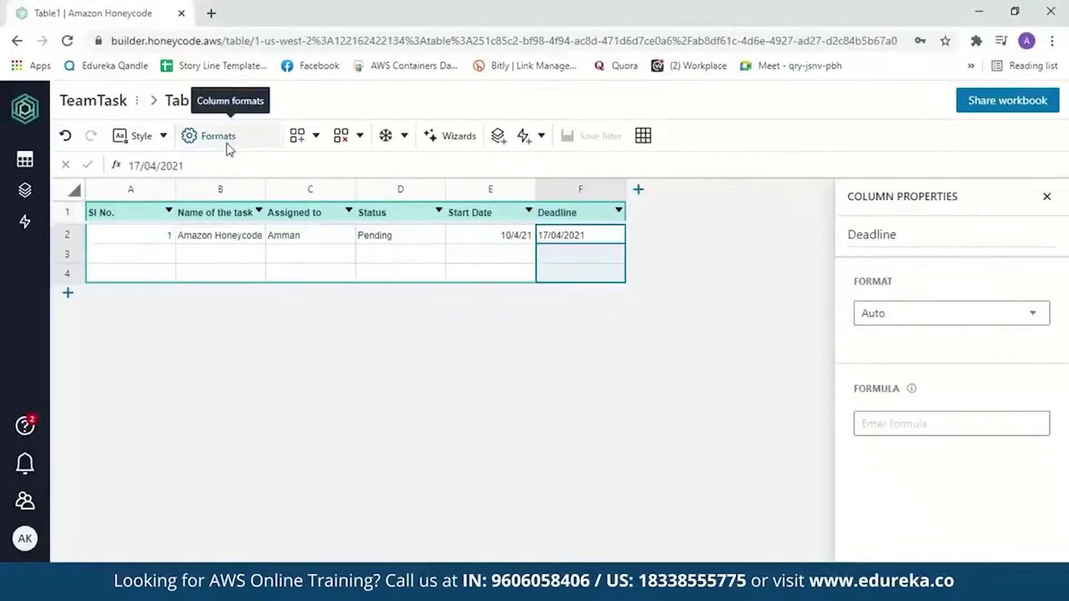
click(1031, 317)
drag(1044, 392, 993, 458)
click(977, 451)
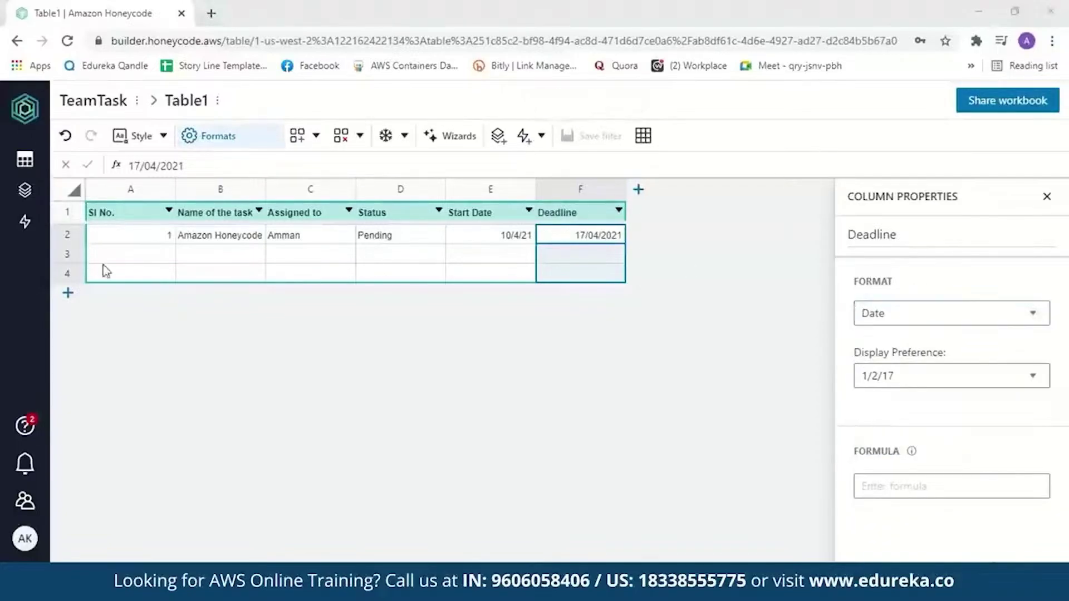
click(125, 260)
Enter row 3: 2, Amazon EC2, the assignee's name, Done, 05/4/2021, 11/04/2021
text(2)
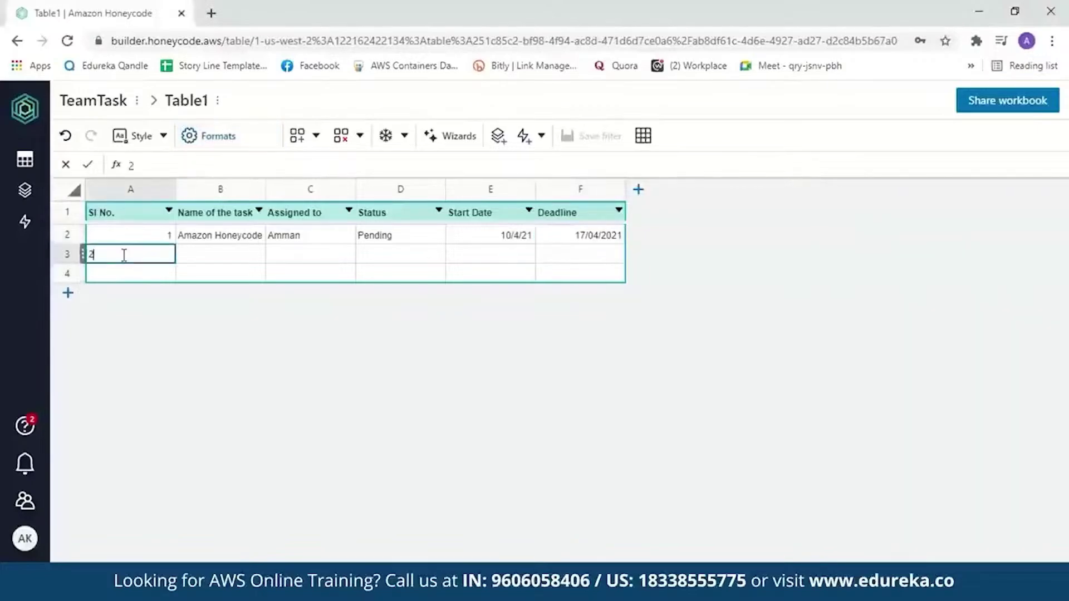
key(Tab)
text(A)
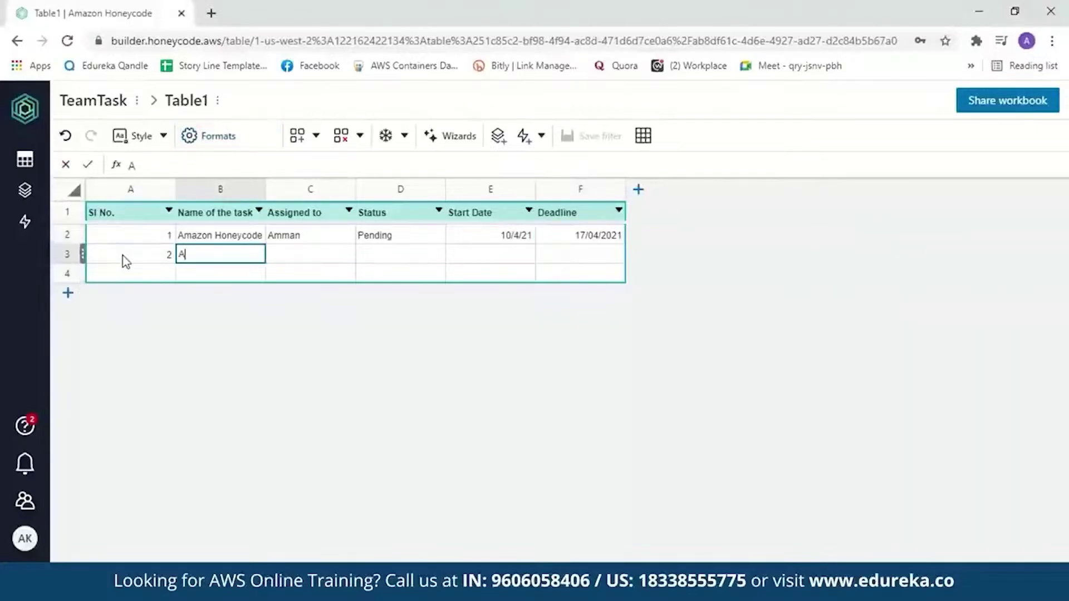
text(mazon EC2)
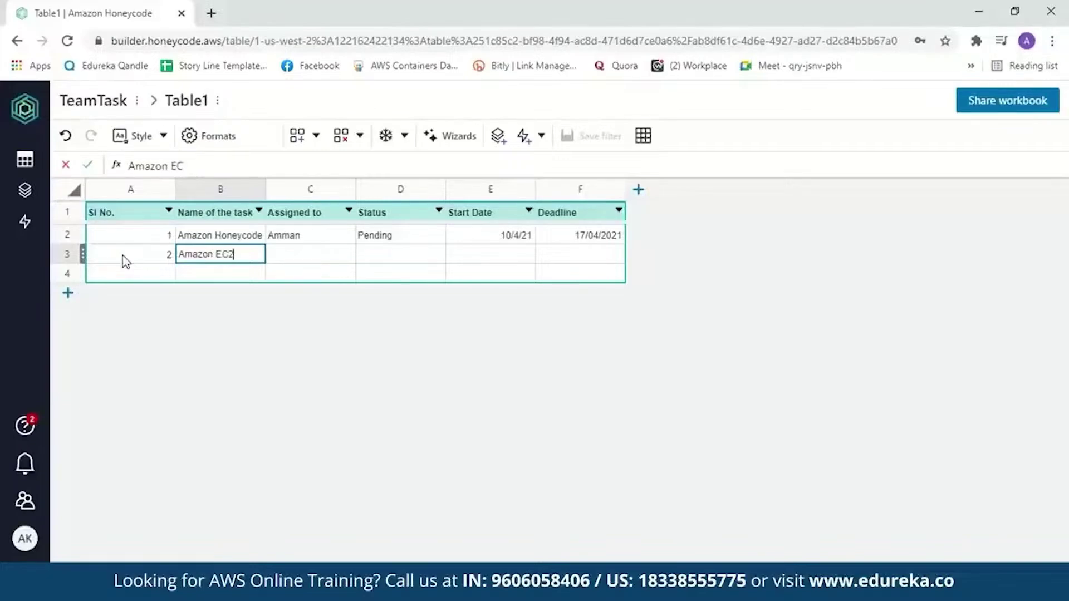
key(Tab)
text(Amman)
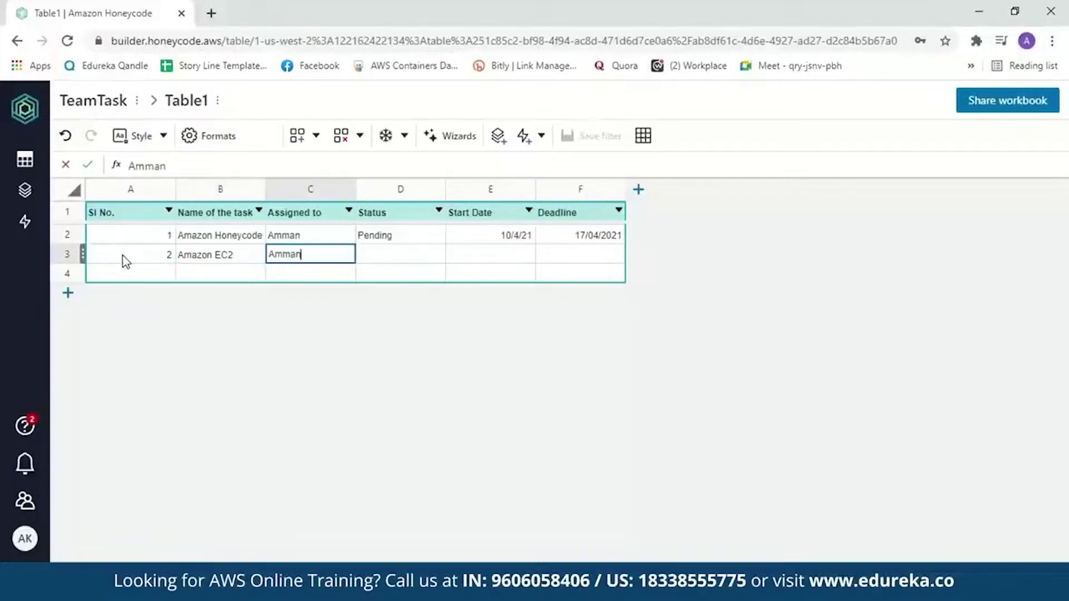
key(Tab)
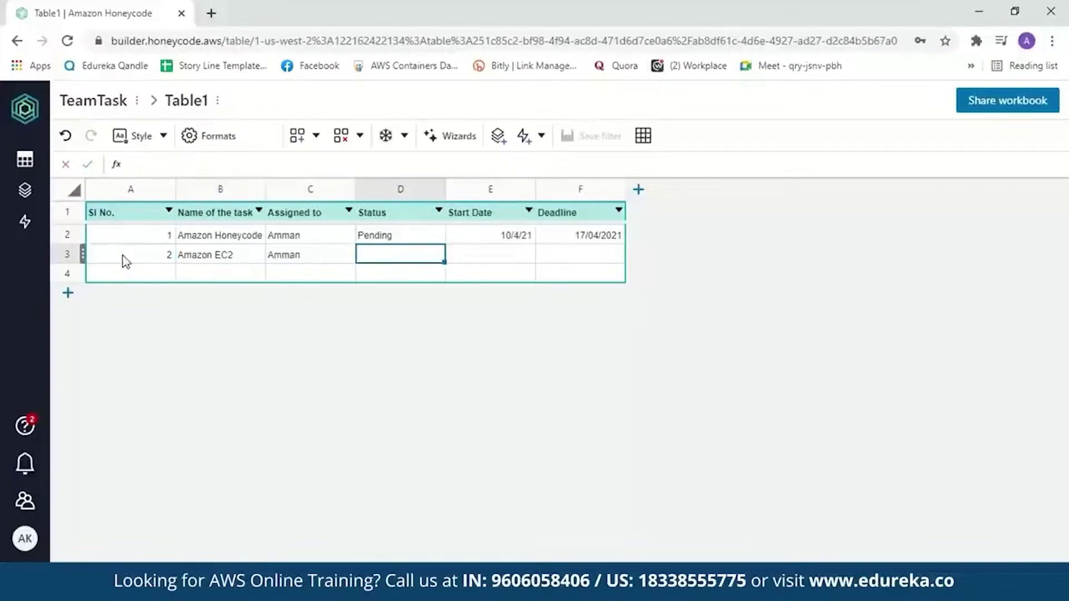
text(Done)
key(Tab)
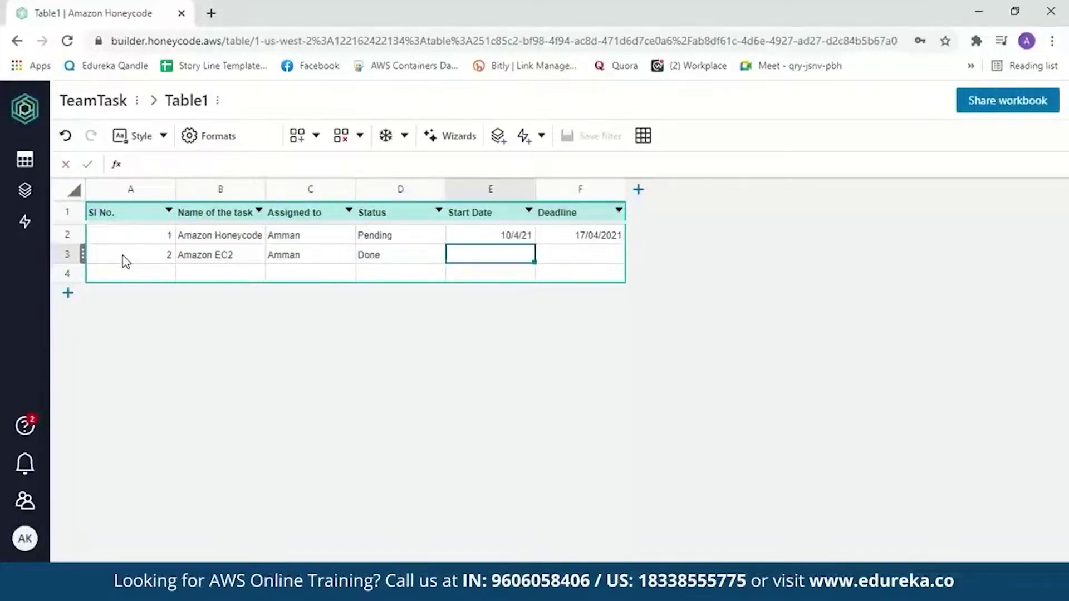
text(05/4/2021)
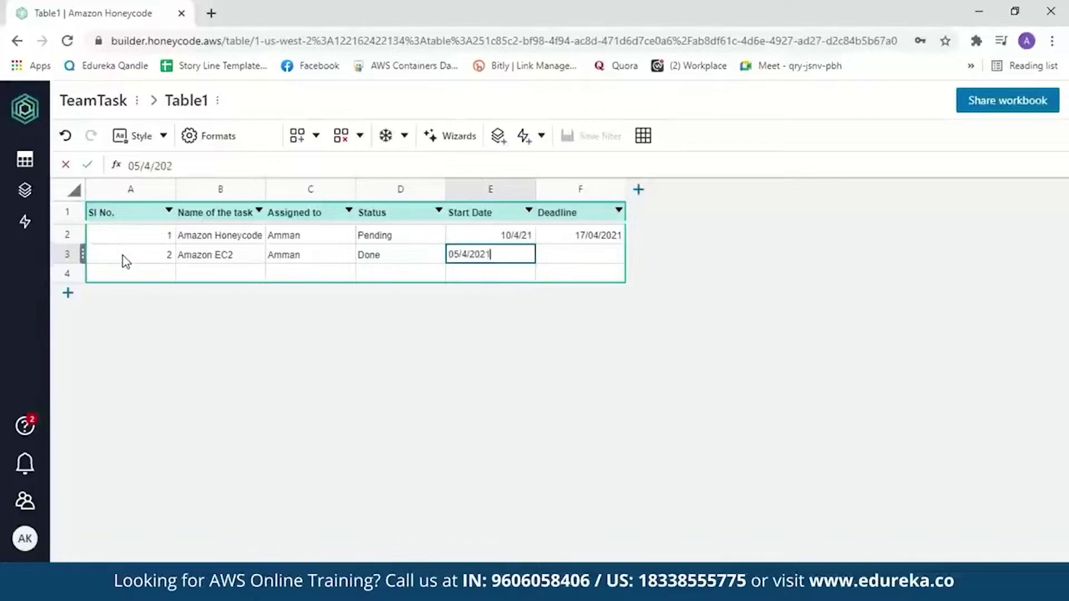
key(Tab)
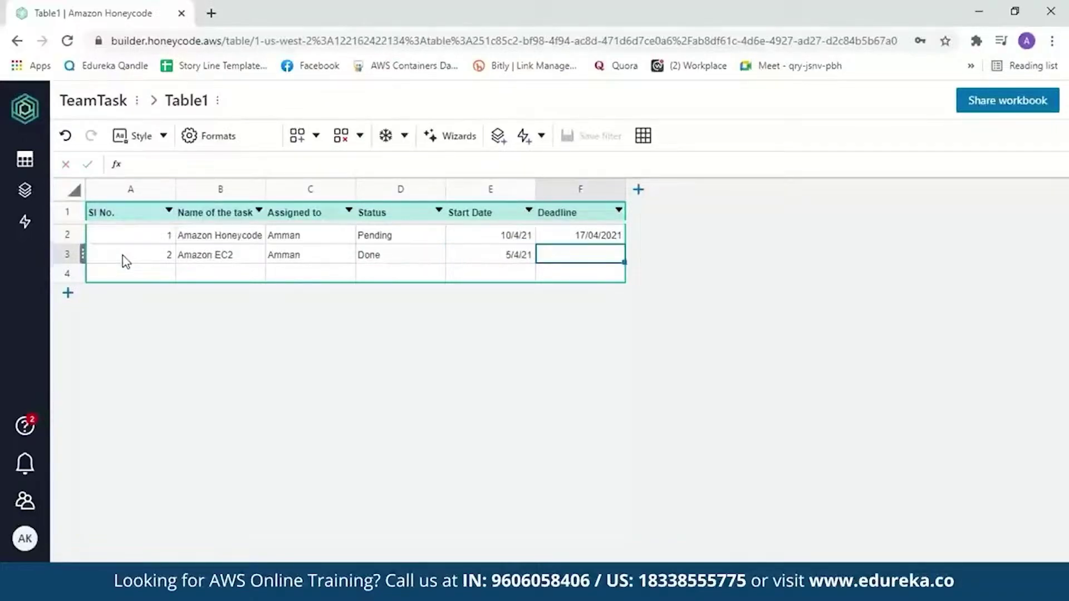
text(11/04/)
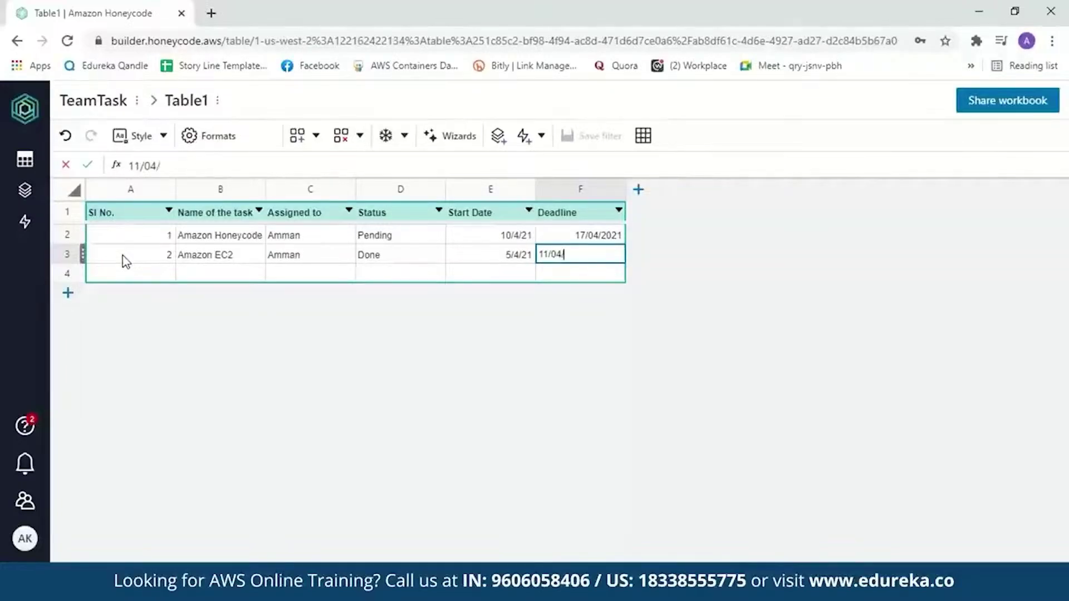
text(2021)
click(415, 251)
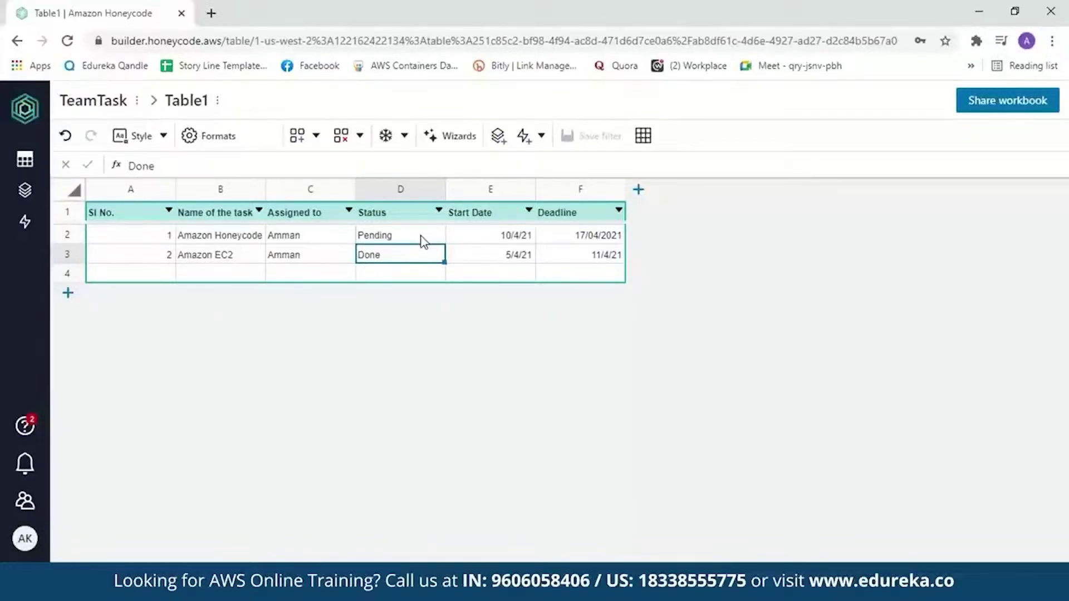
Format Status as Rowlink & picklist, saving Done and Pending as a new source table
click(415, 213)
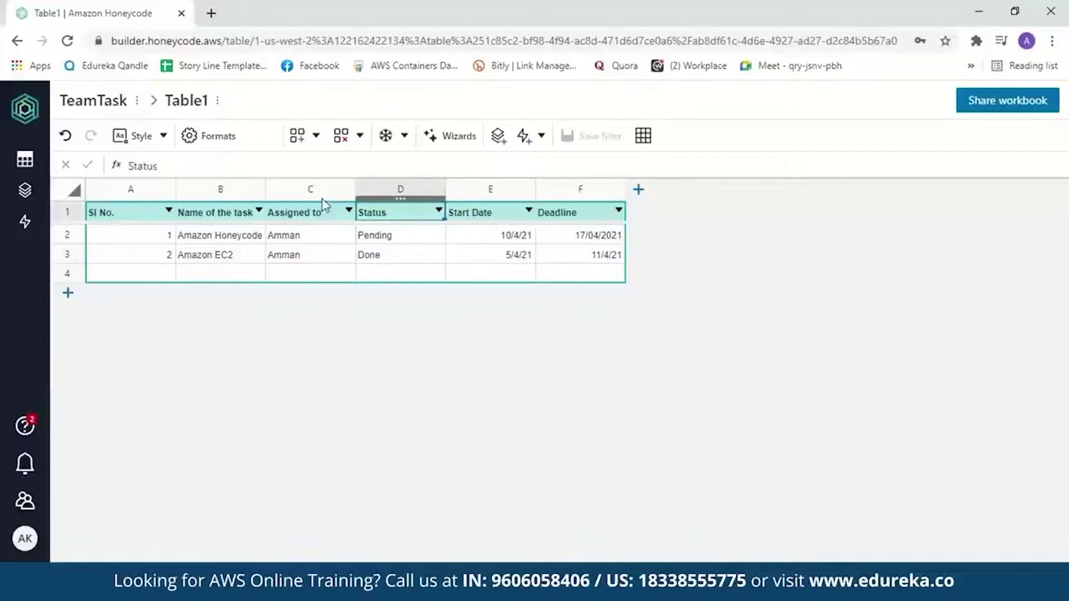
click(227, 151)
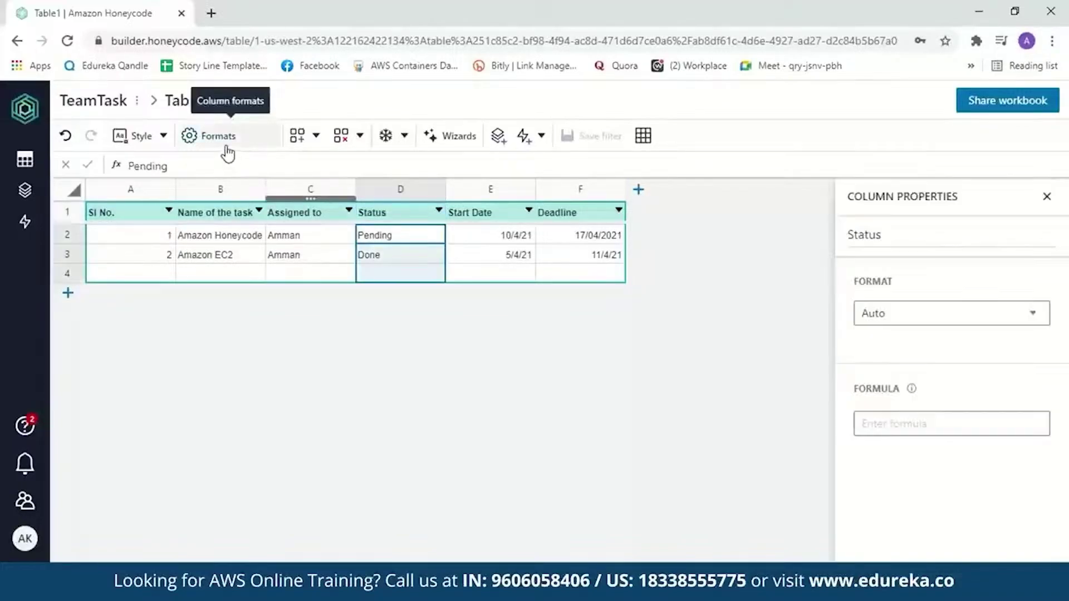
click(1027, 320)
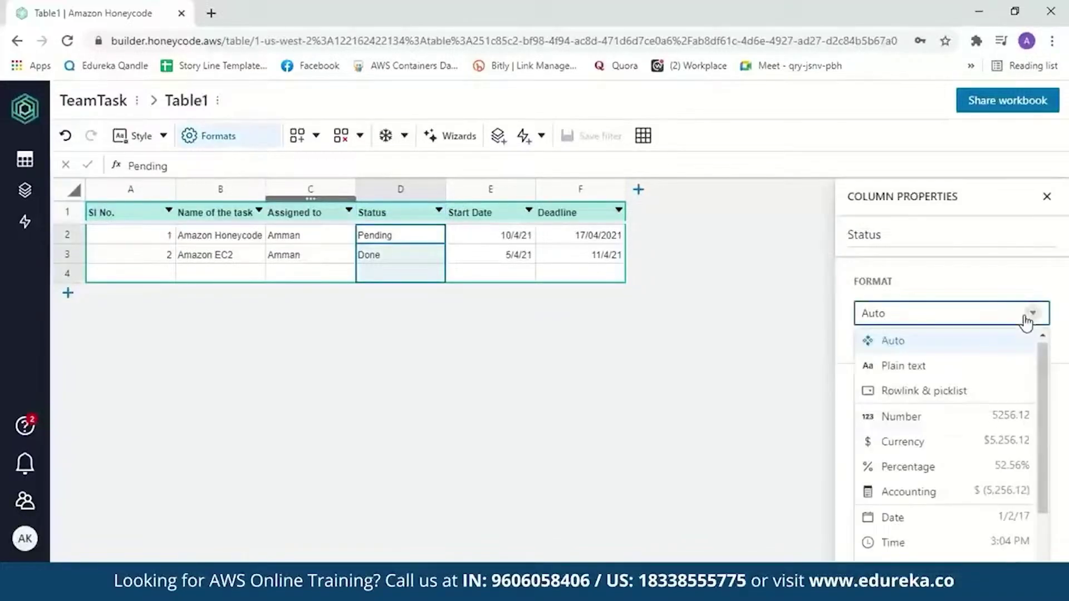
click(962, 396)
click(1037, 393)
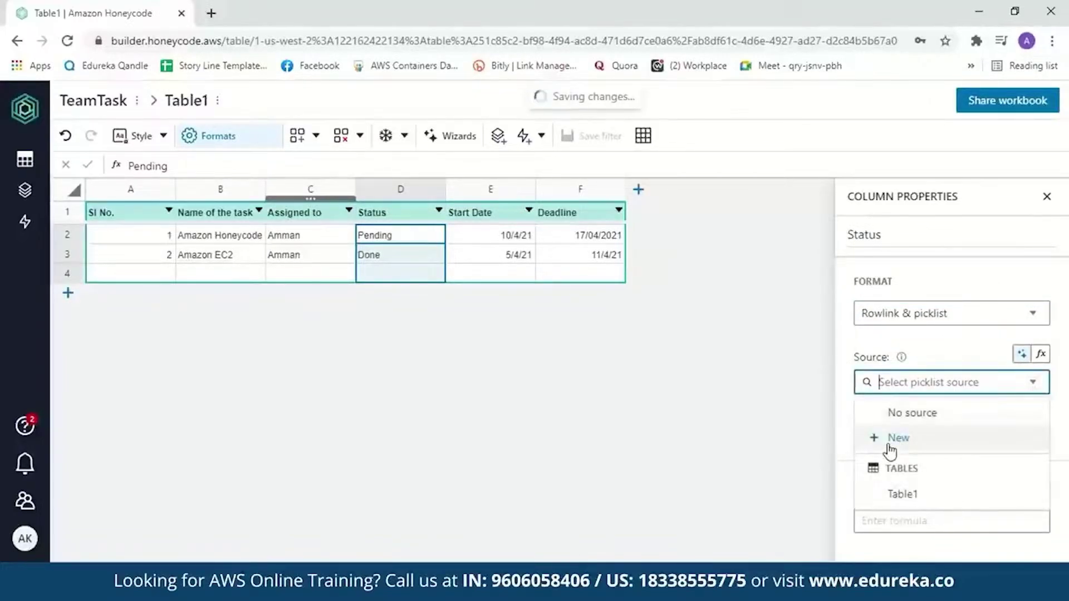
click(890, 445)
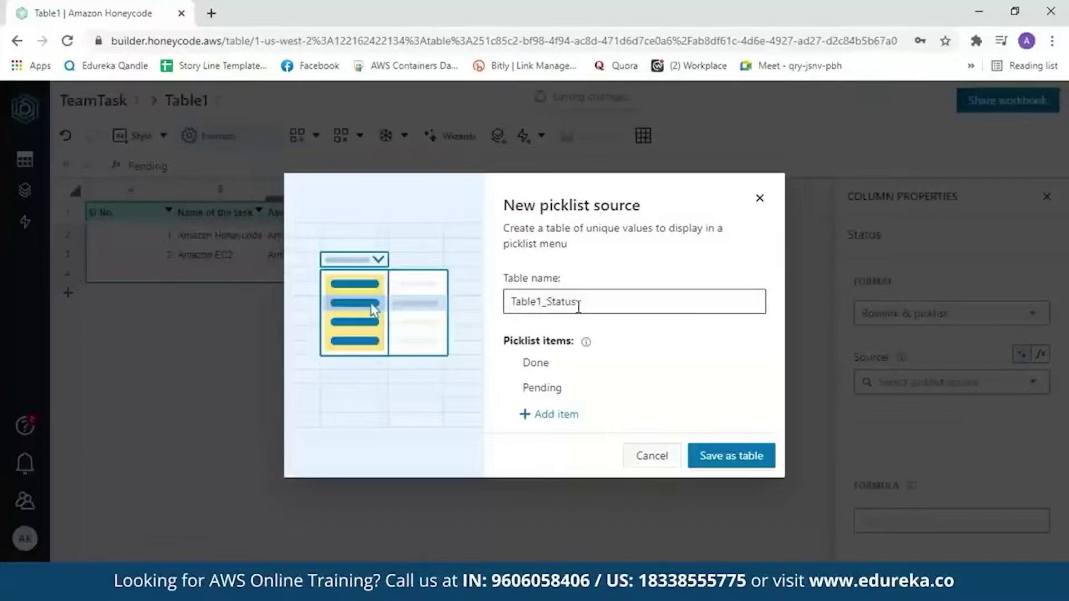
click(553, 370)
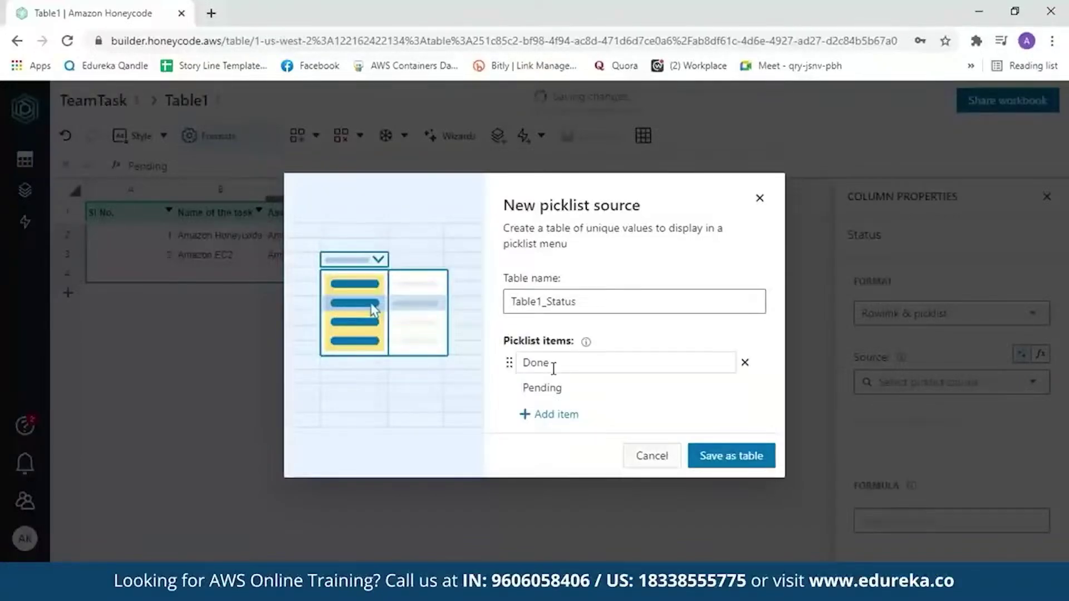
click(561, 385)
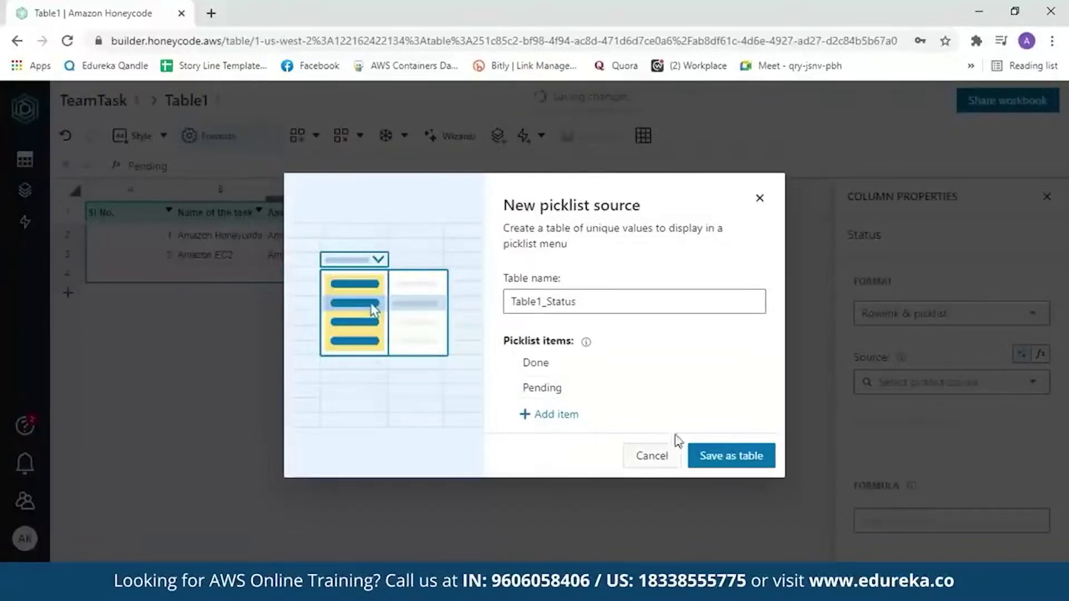
click(729, 460)
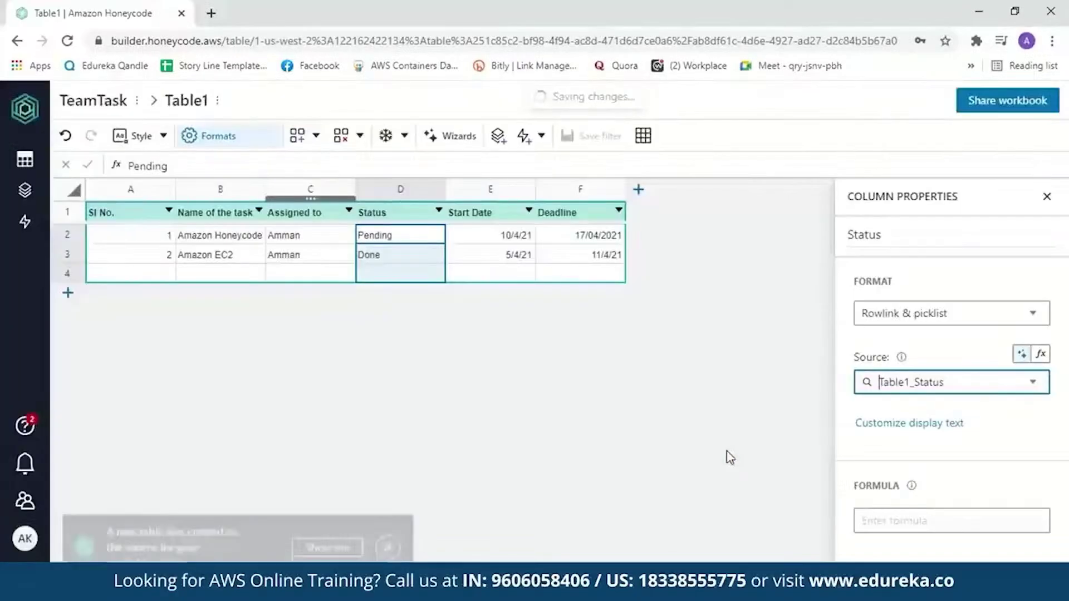
double_click(400, 234)
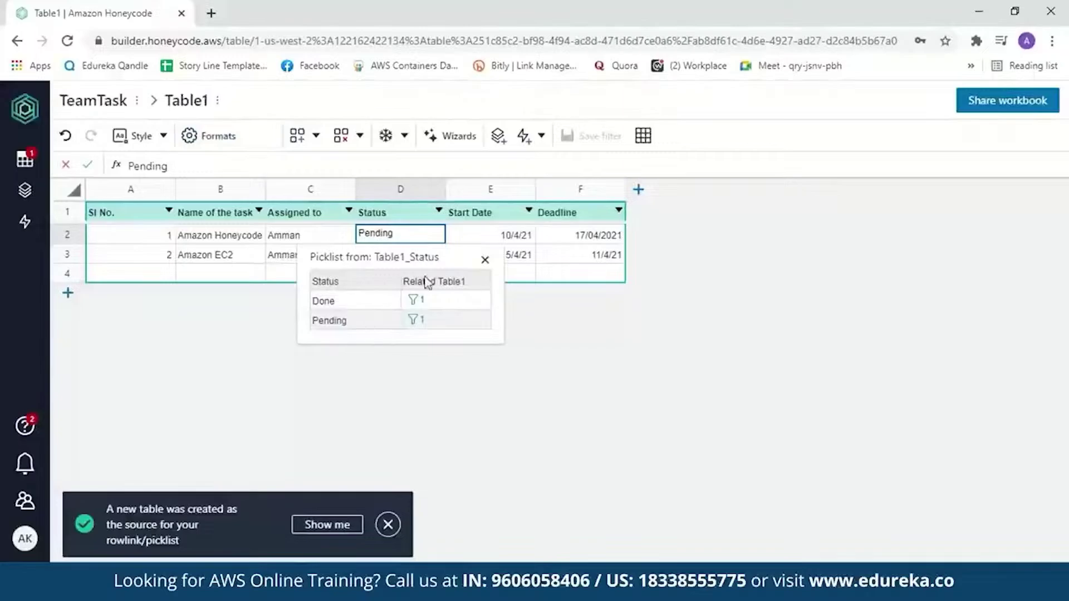
click(460, 239)
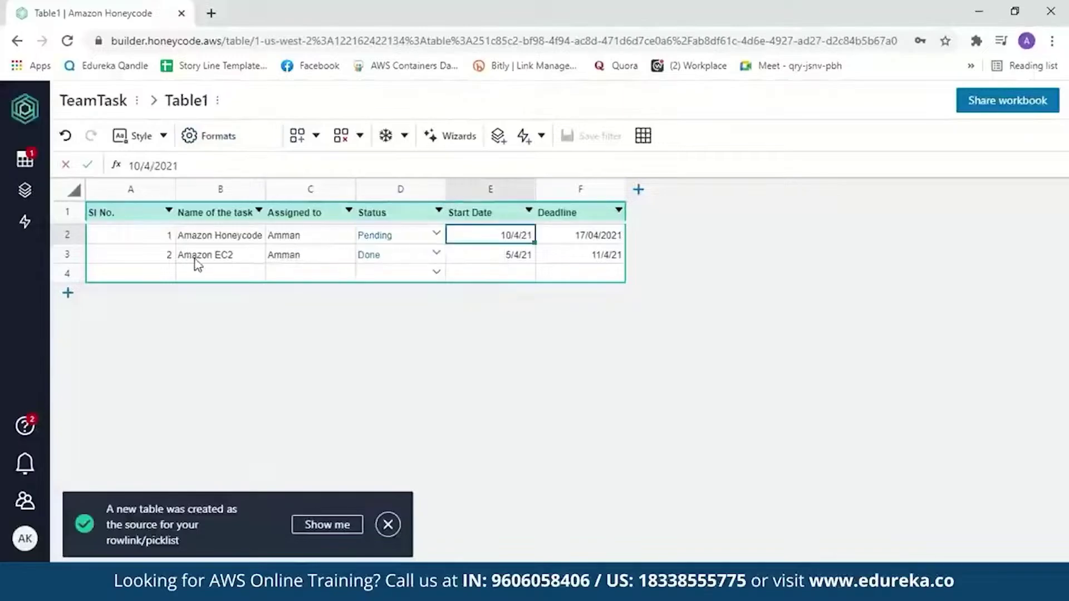
Rename Table1 to TeamTask, removing the disallowed space from the name
click(24, 160)
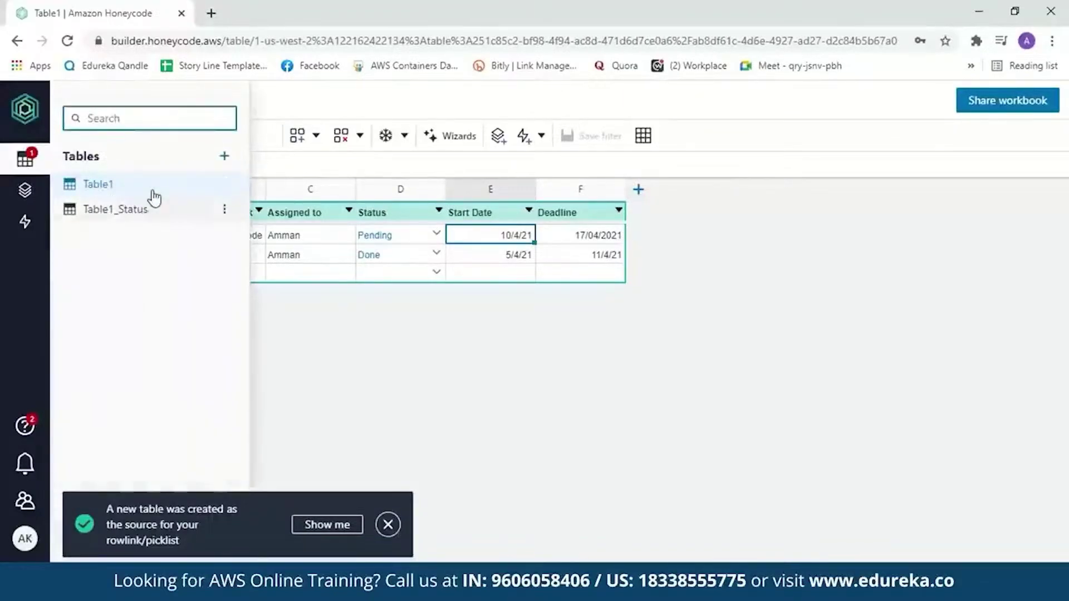
double_click(106, 184)
key(BackSpace)
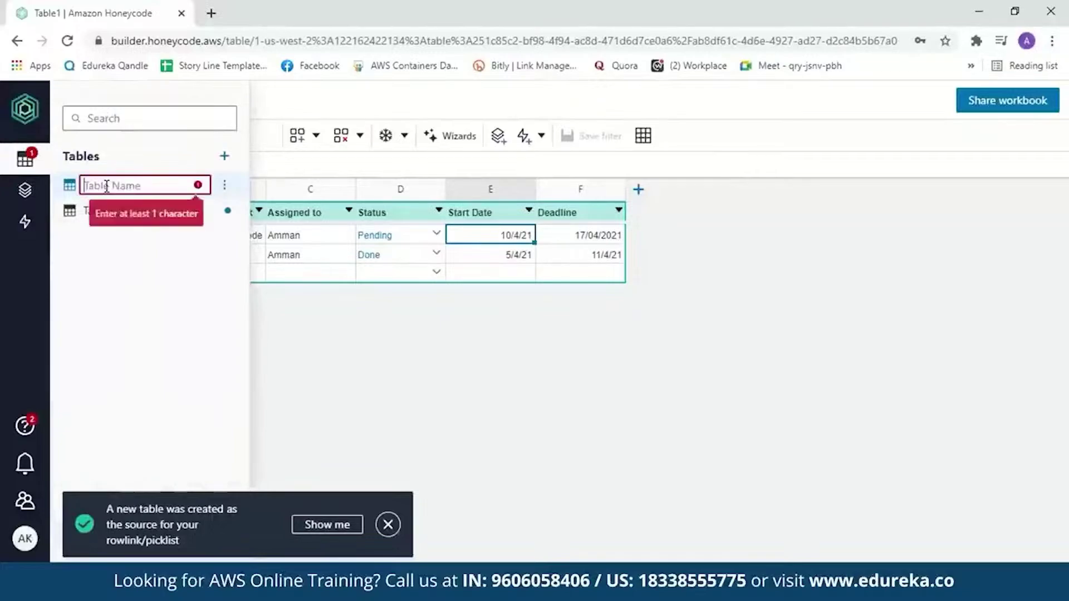
text(TeamTask)
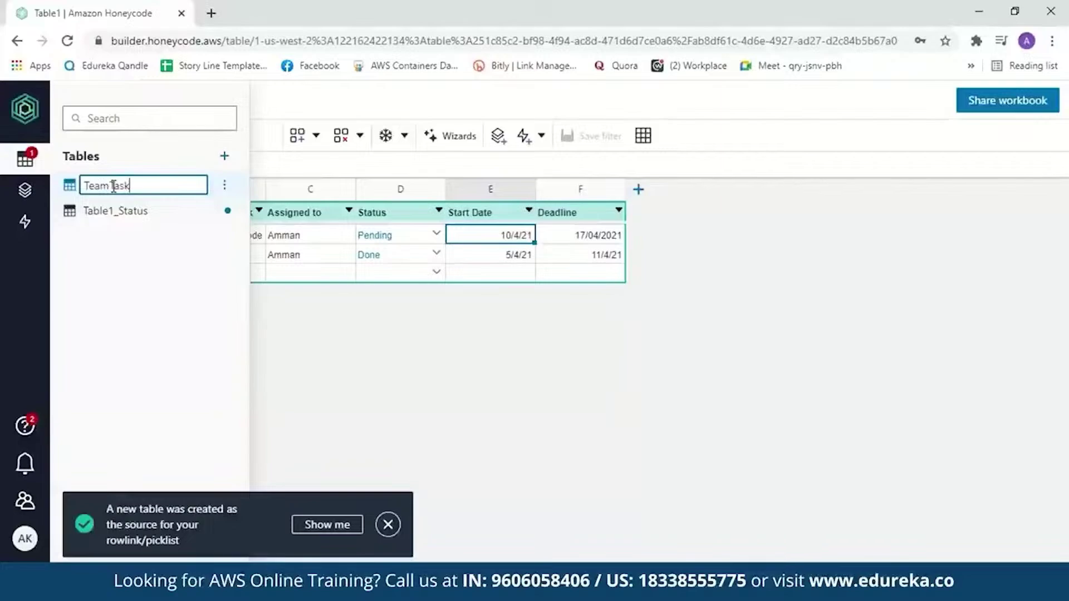
click(110, 186)
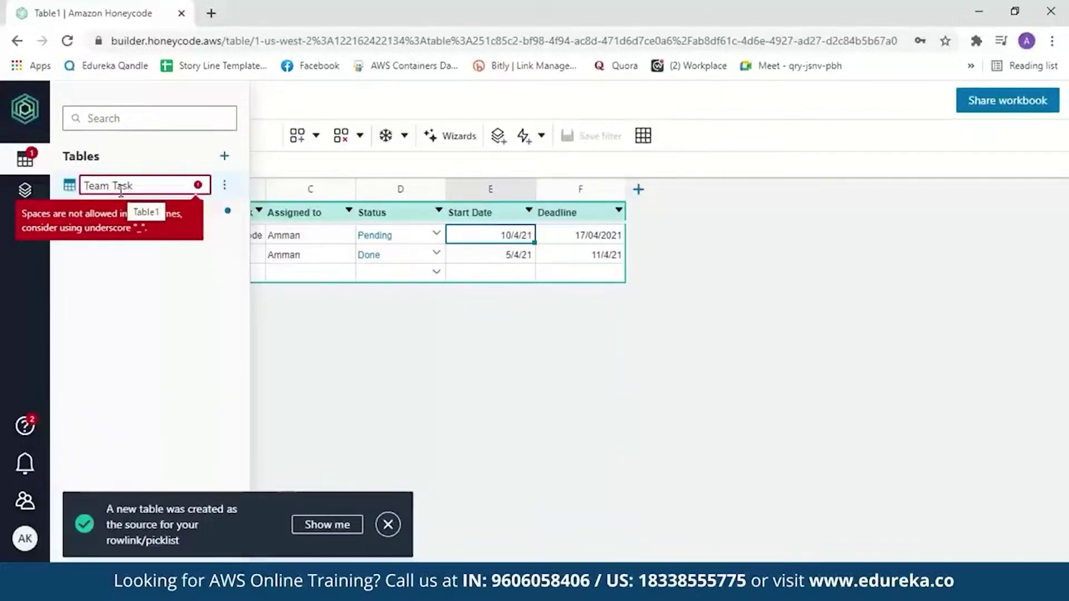
key(BackSpace)
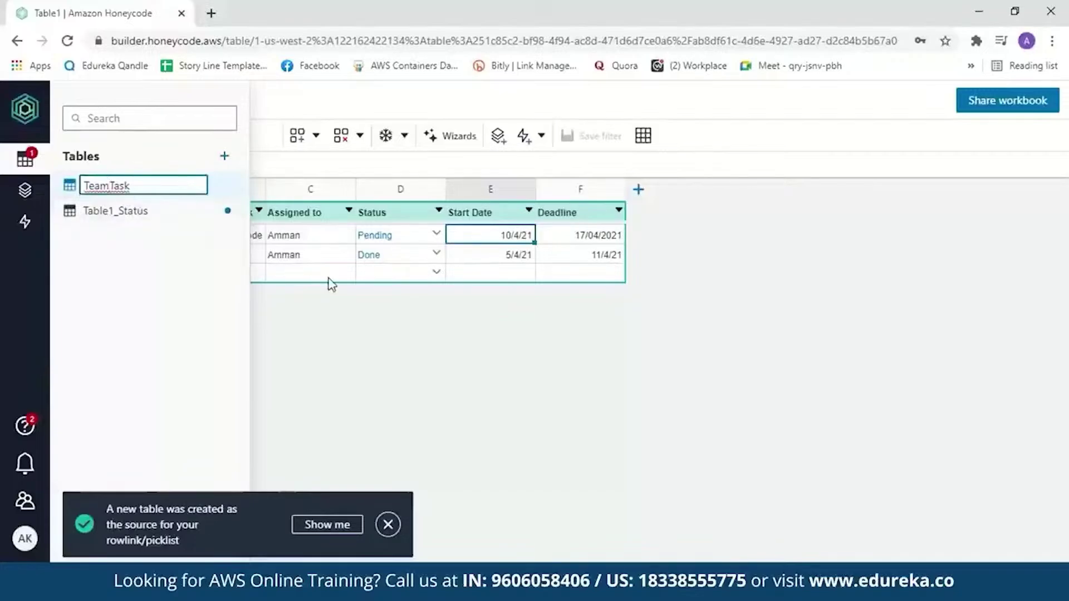
key(Return)
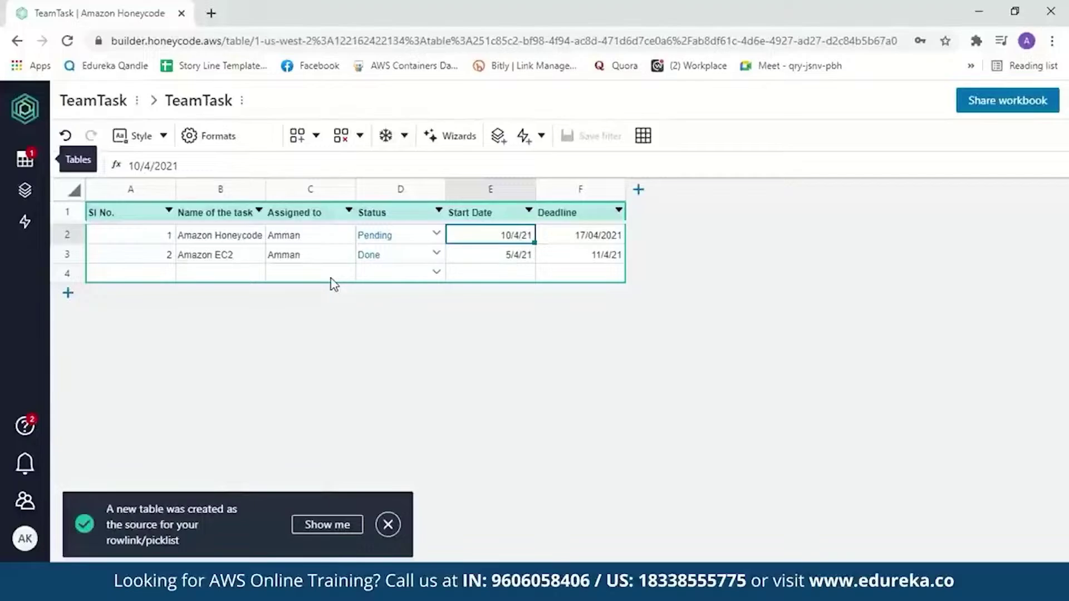
click(26, 193)
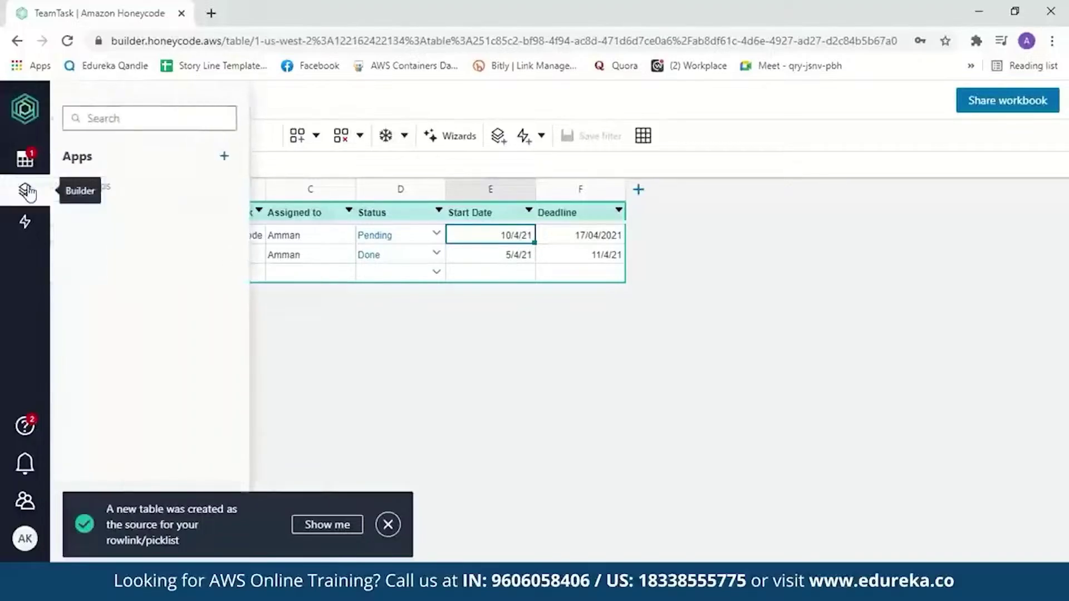
Build a new app using the app wizard option
click(233, 159)
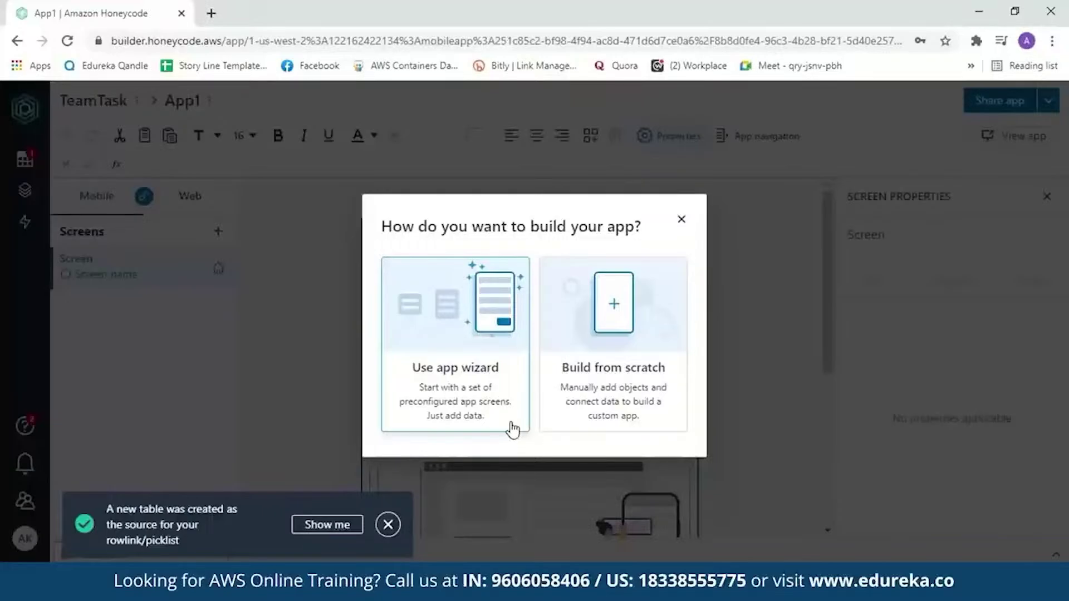
click(512, 429)
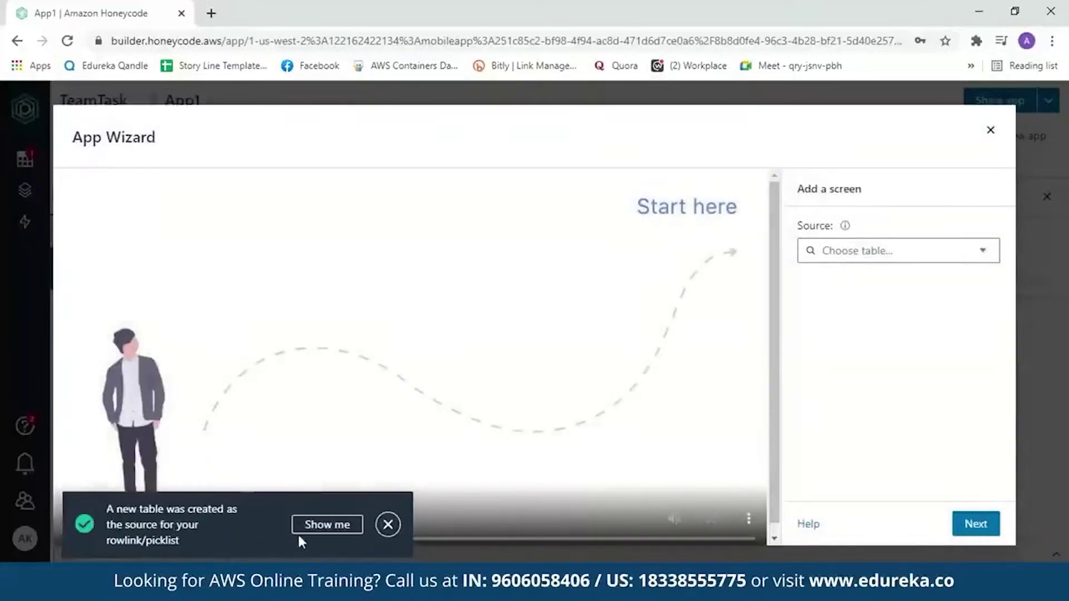
Dismiss the new-table notice and source the list screen from TeamTask, reviewing all six columns
click(388, 524)
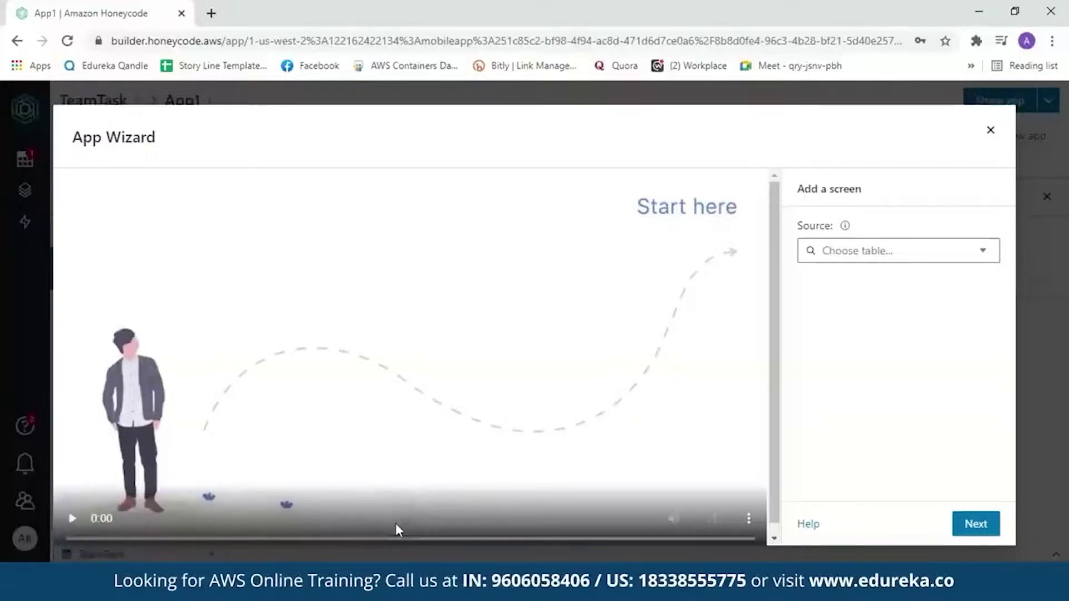
click(994, 259)
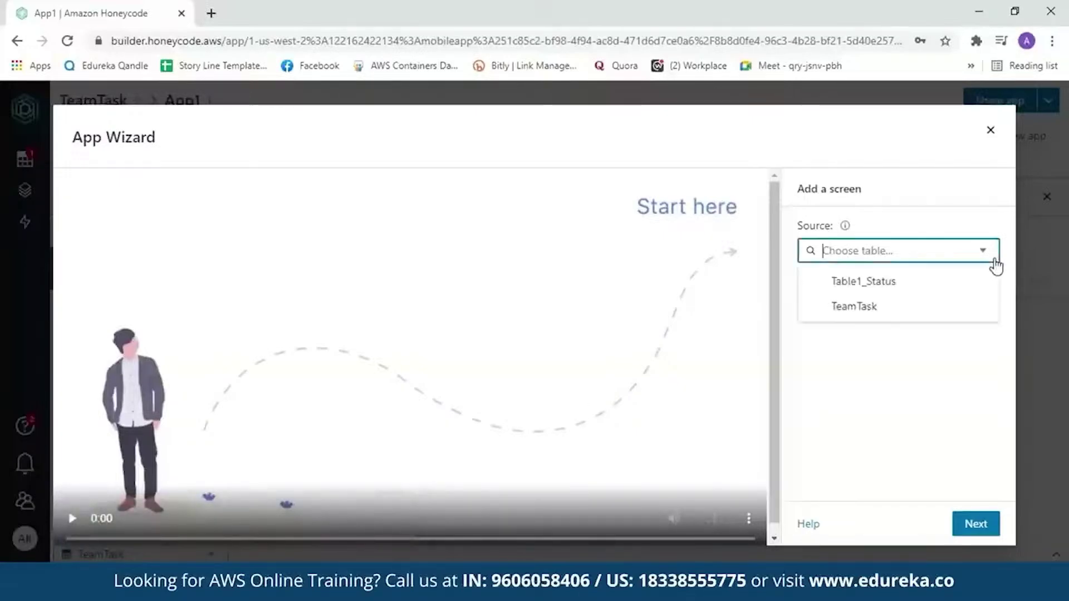
click(897, 316)
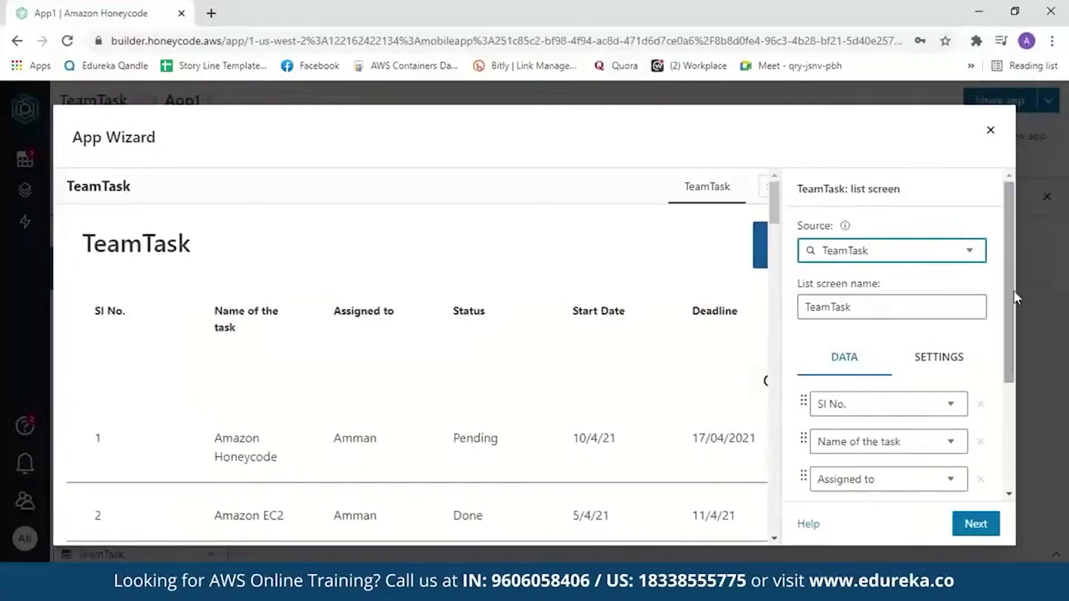
drag(1014, 286, 1014, 376)
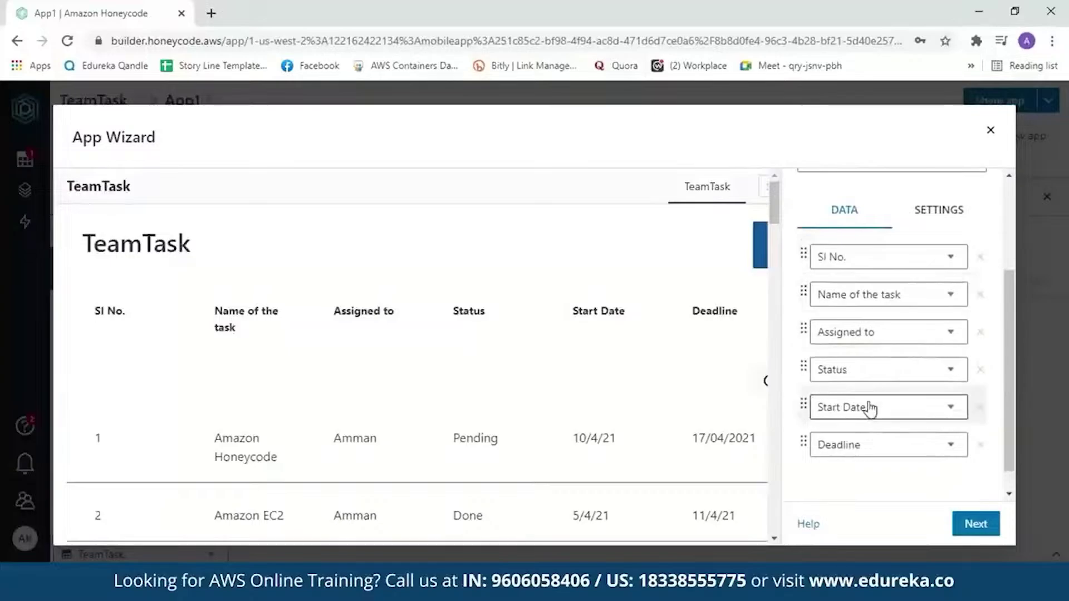
scroll(774, 212, down, 2)
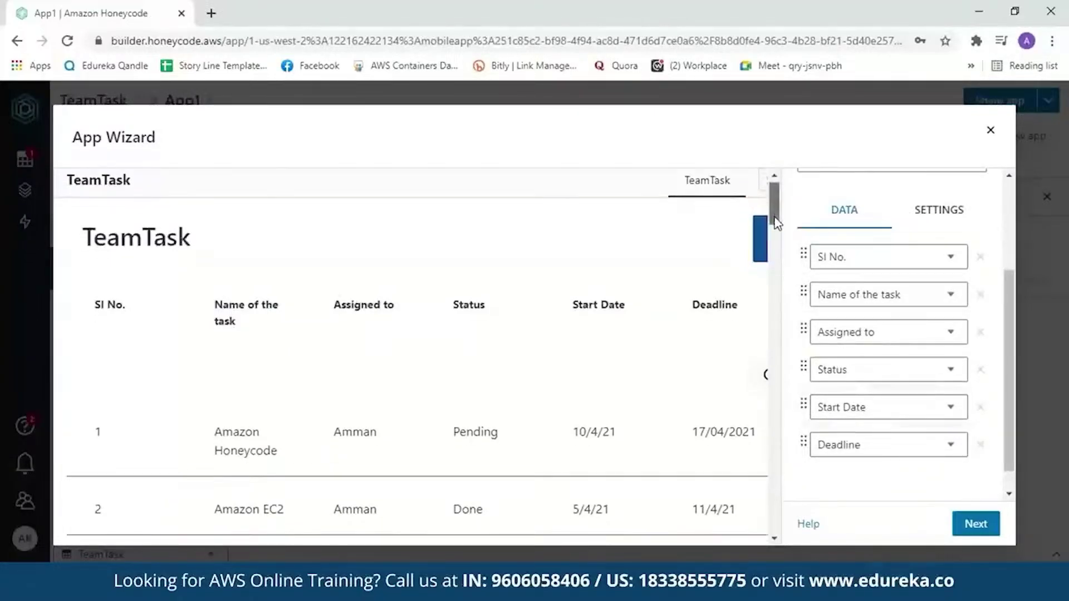
scroll(779, 231, down, 3)
scroll(780, 237, up, 3)
scroll(780, 234, down, 1)
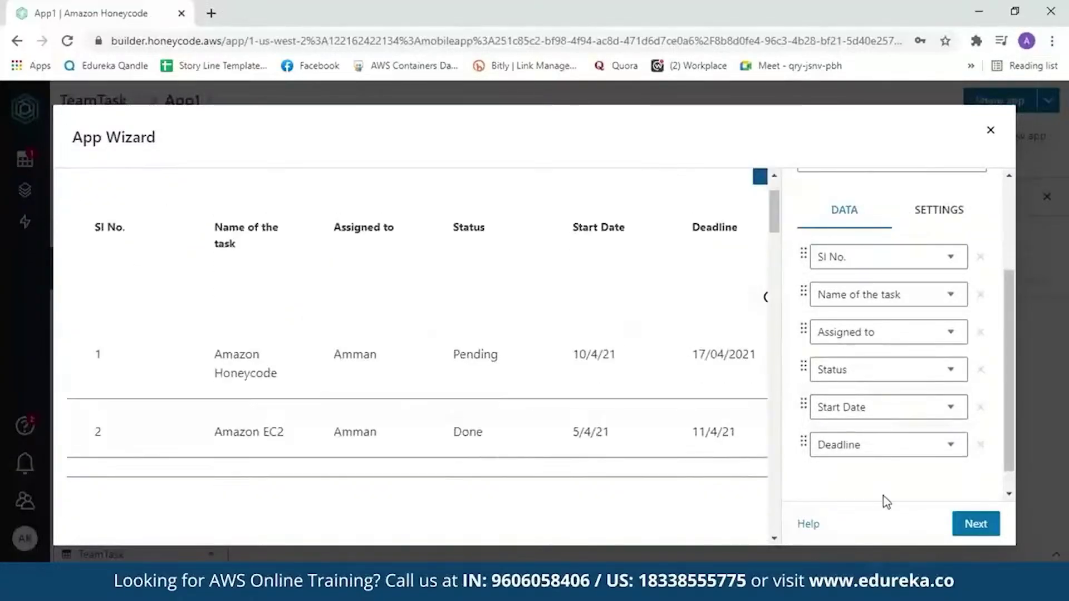
On the detail screen, make Assigned to, Name of the task and SI No. editable, then proceed
click(965, 523)
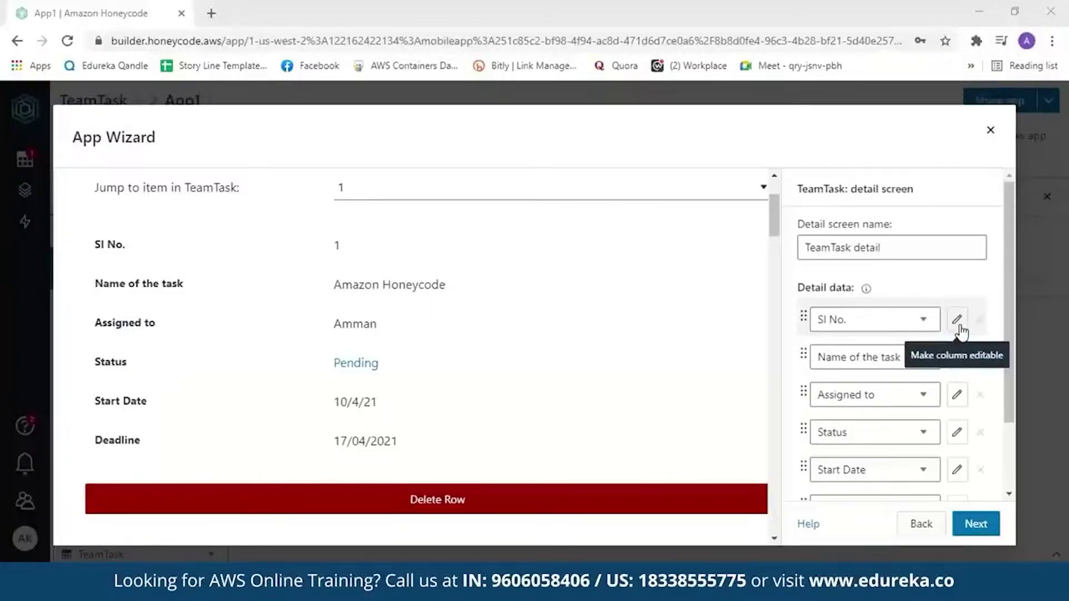
click(958, 397)
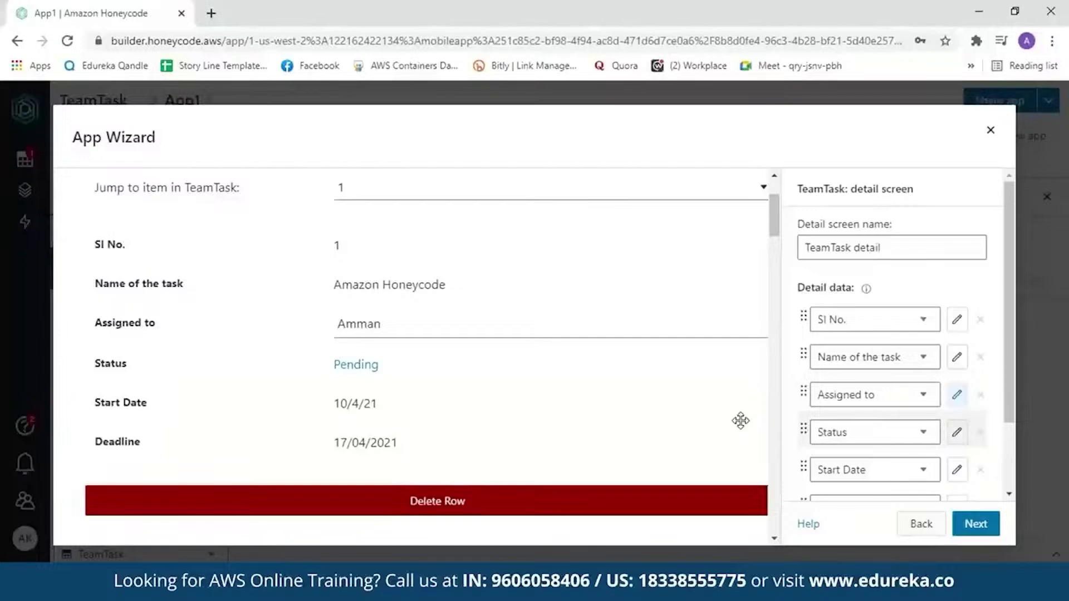
click(959, 360)
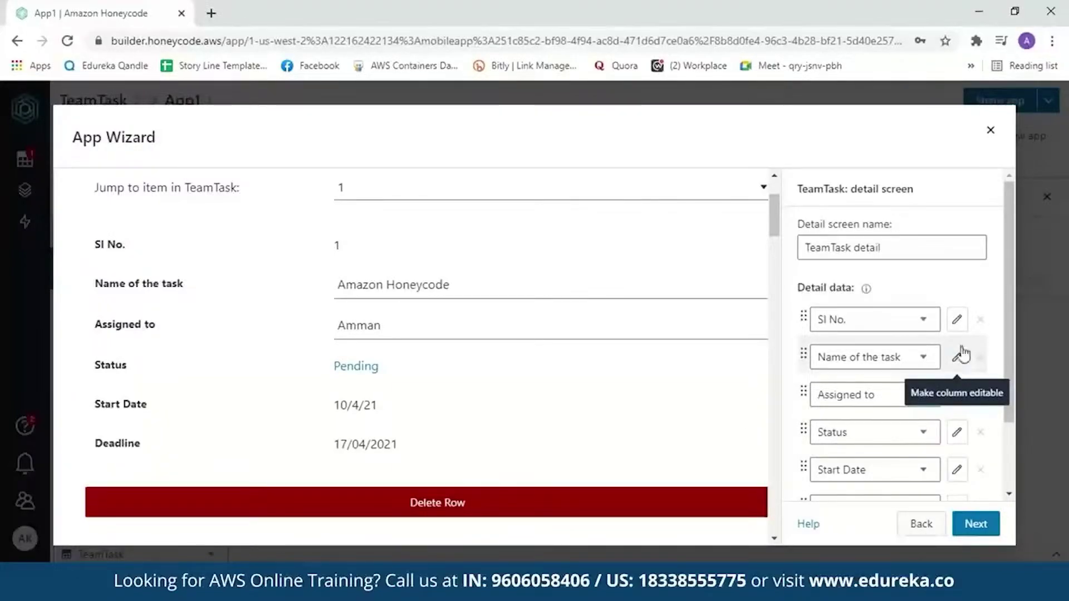
click(958, 317)
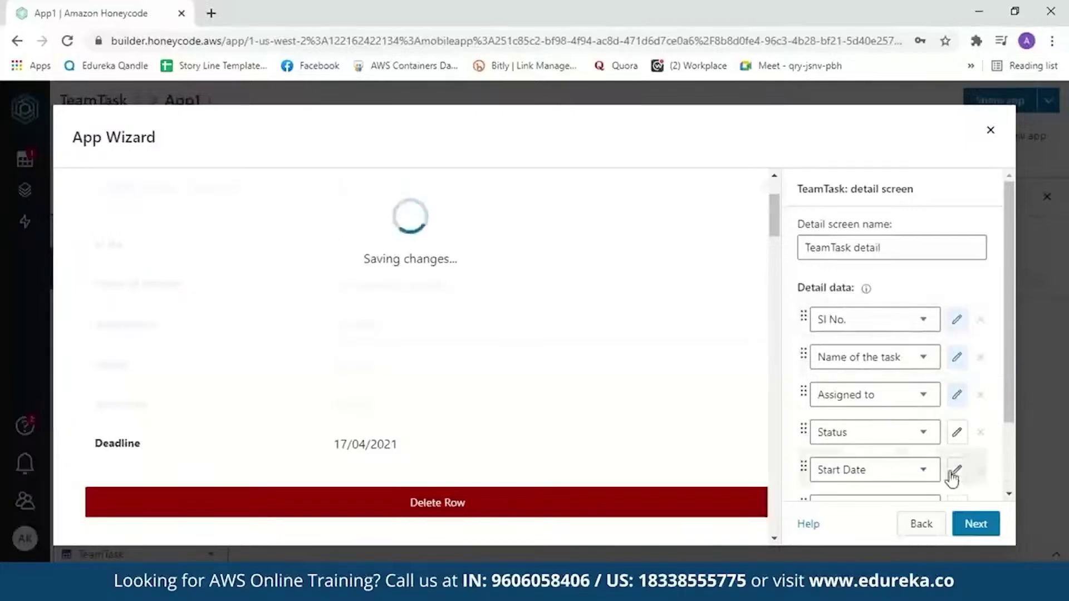
scroll(978, 169, down, 1)
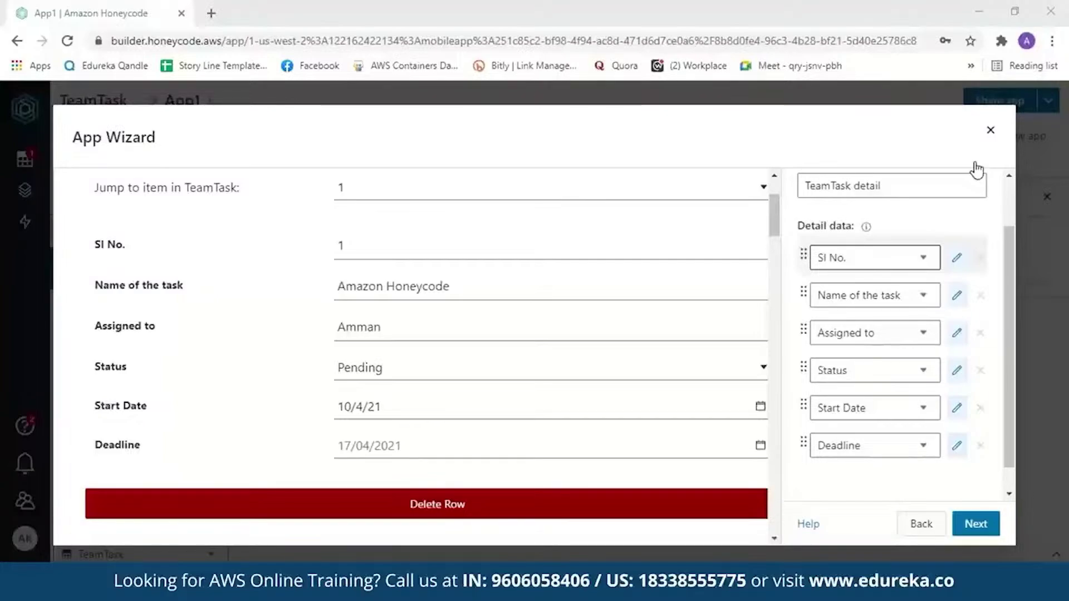
click(976, 523)
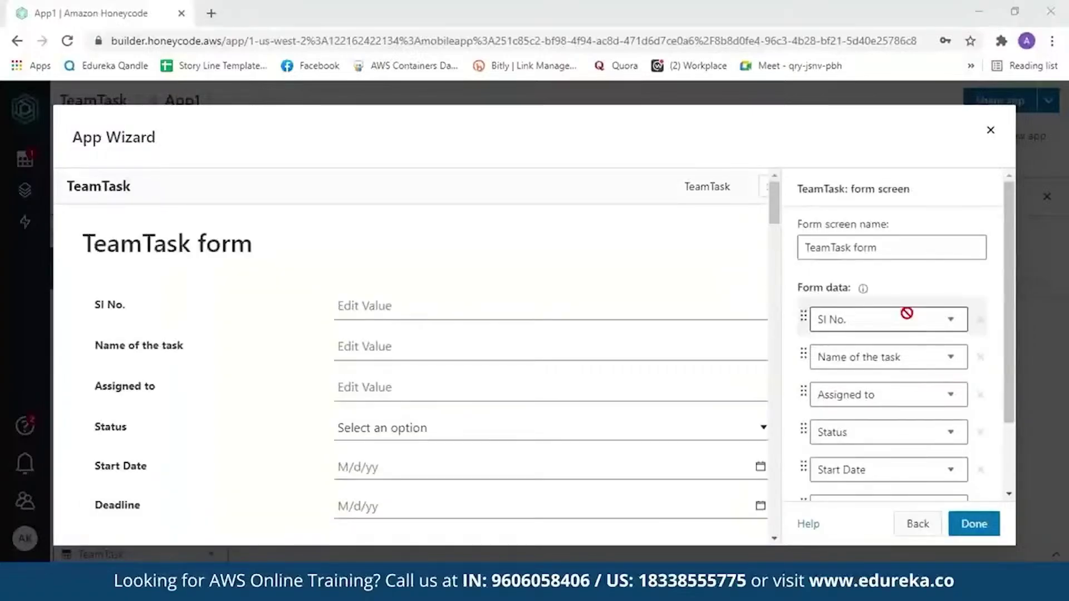
Review the six-field TeamTask form preview and Form data panel, then finish with Done
click(776, 225)
scroll(776, 224, down, 1)
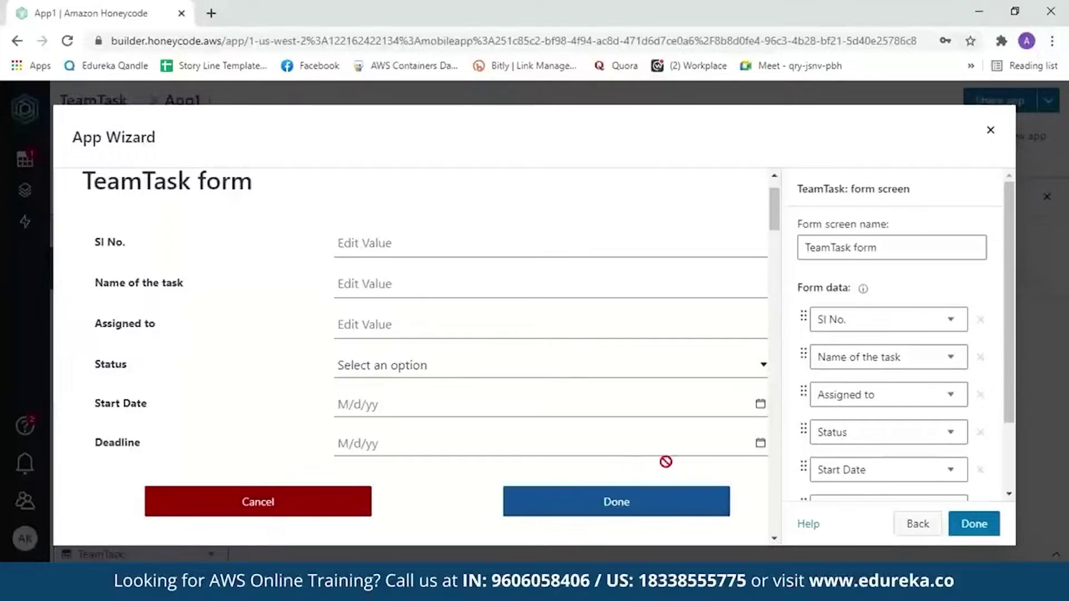
scroll(1009, 356, down, 1)
drag(1009, 355, 1013, 417)
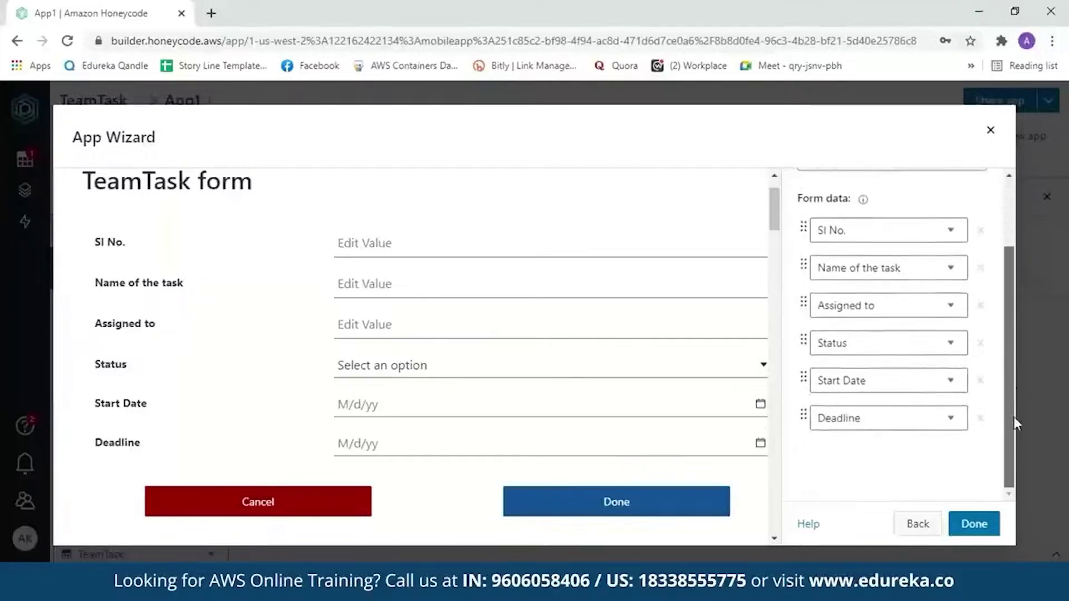
click(969, 525)
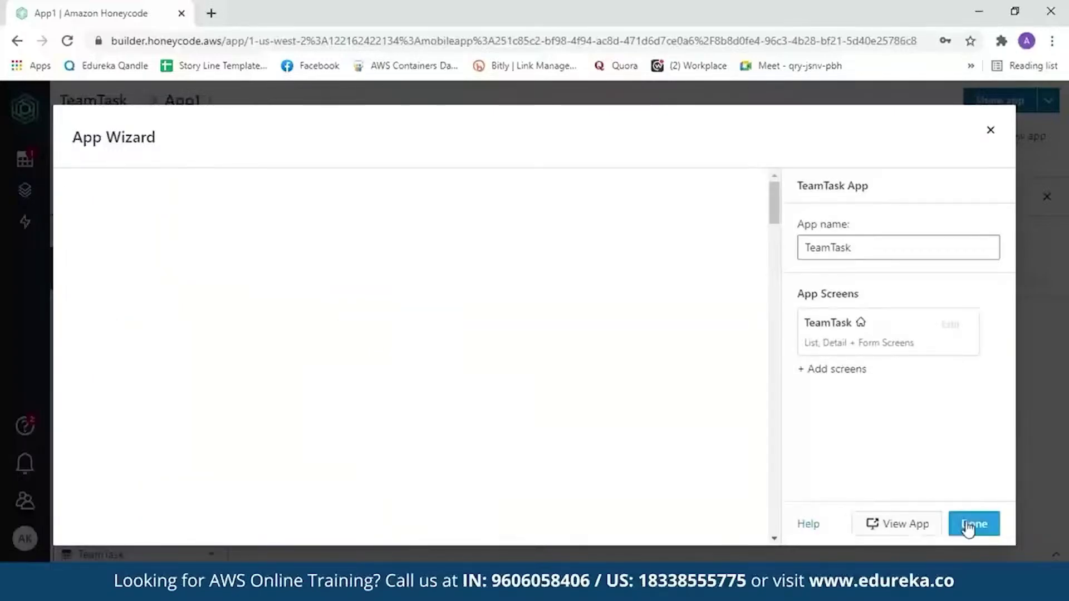
Open the live TeamTask app and try its Search and + Add task form
click(907, 527)
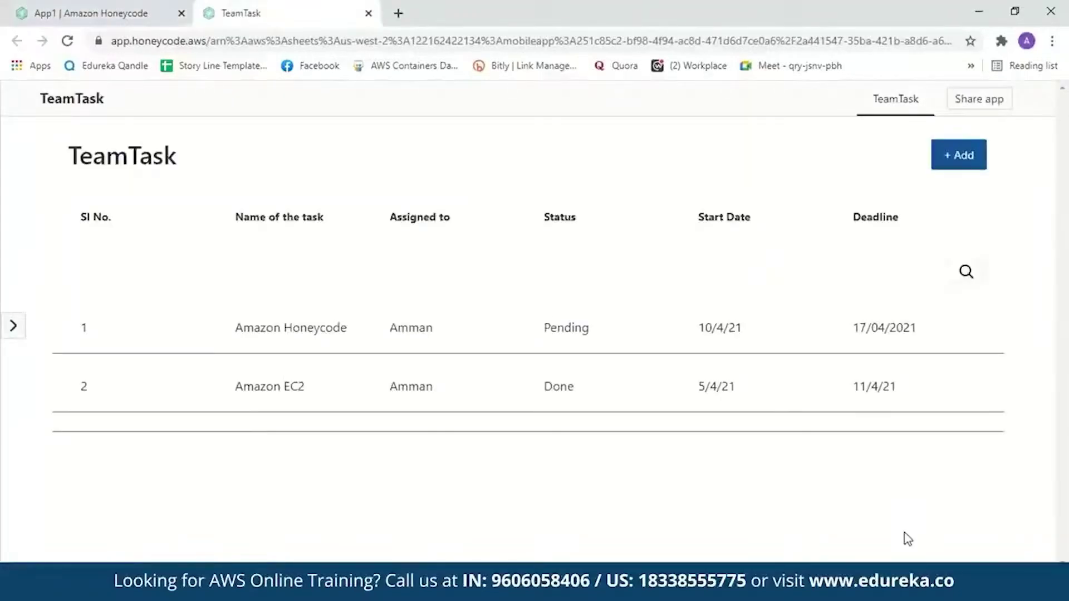
click(528, 277)
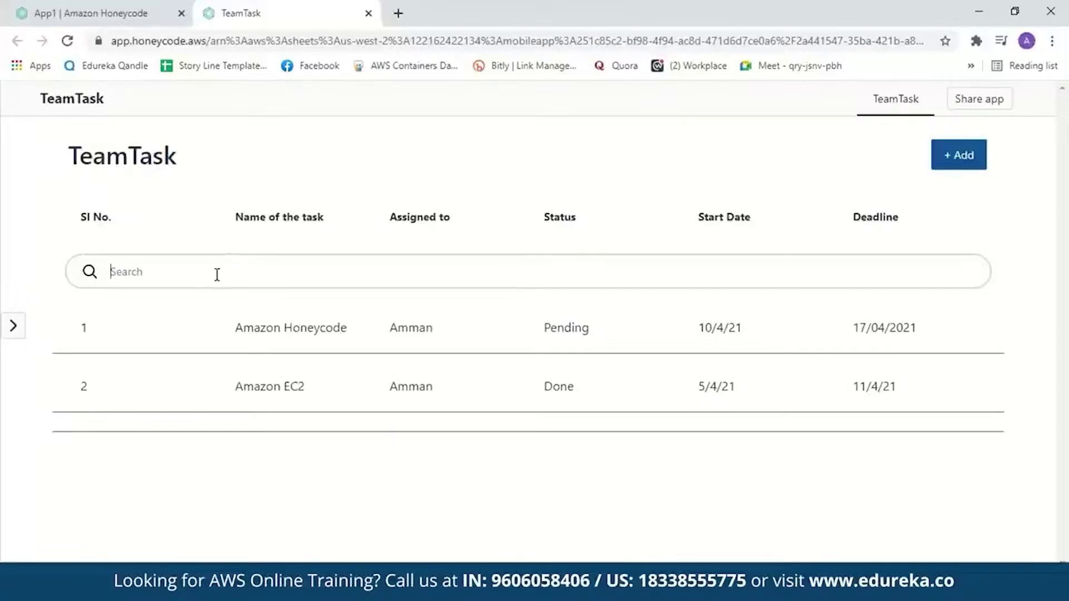
click(964, 162)
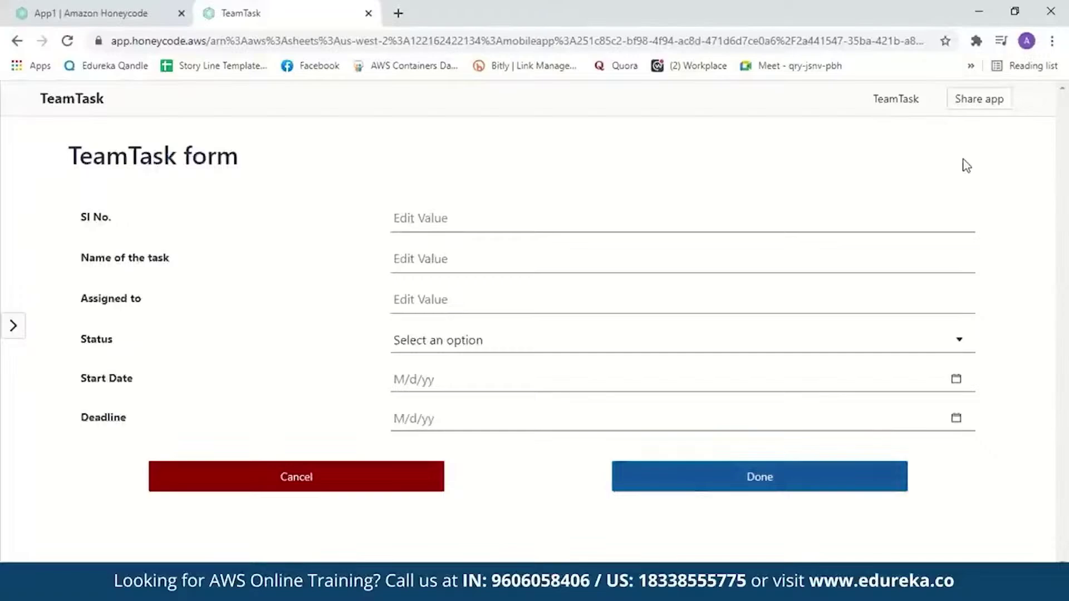
click(17, 40)
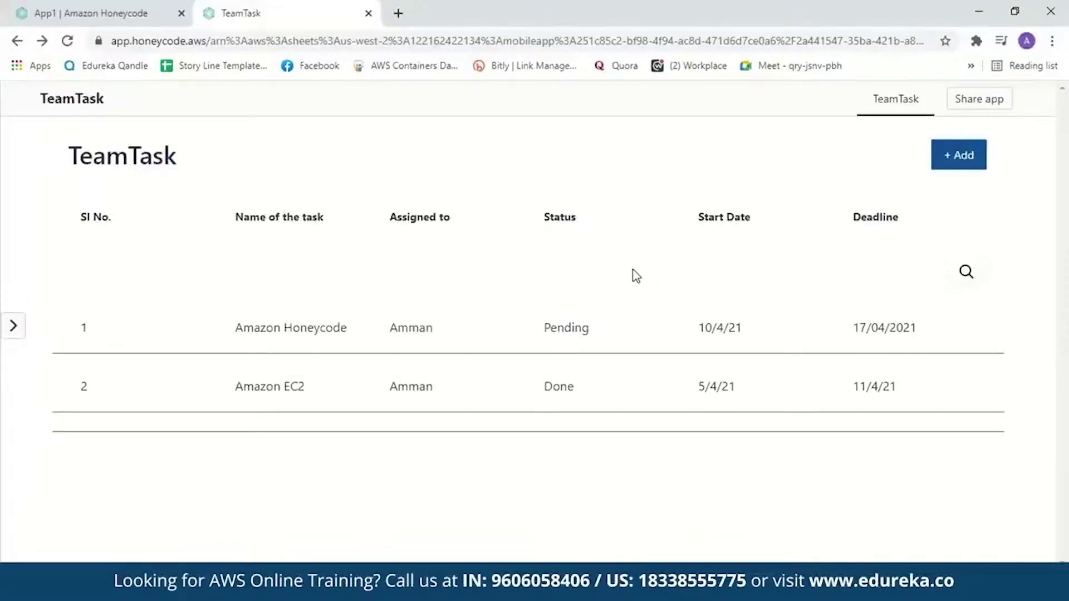
Change the Amazon Honeycode task's Status from Pending to Done and return to the list
click(251, 348)
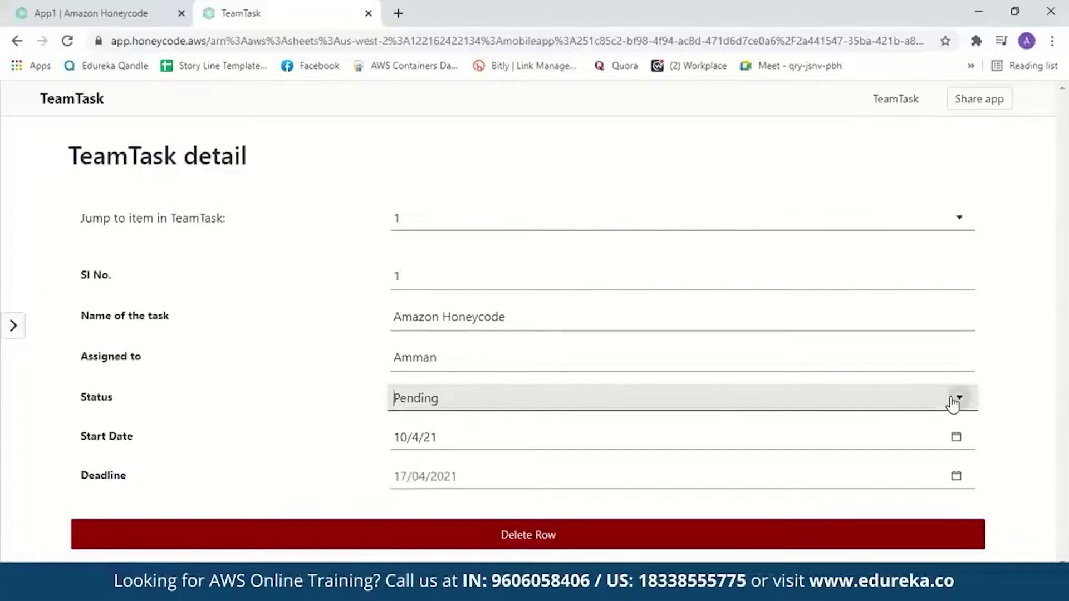
click(952, 401)
click(724, 461)
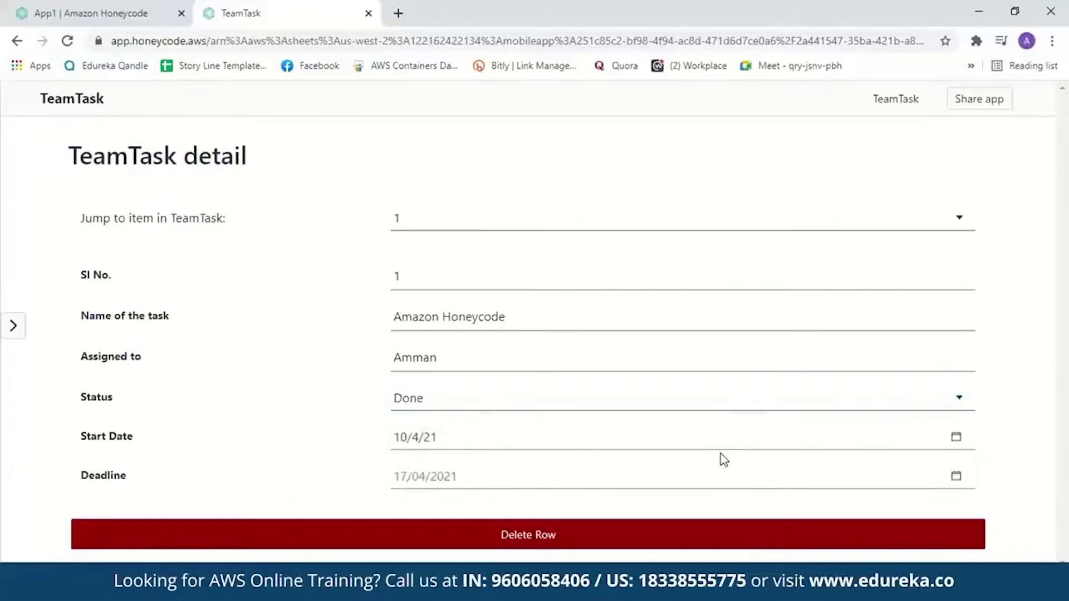
click(17, 41)
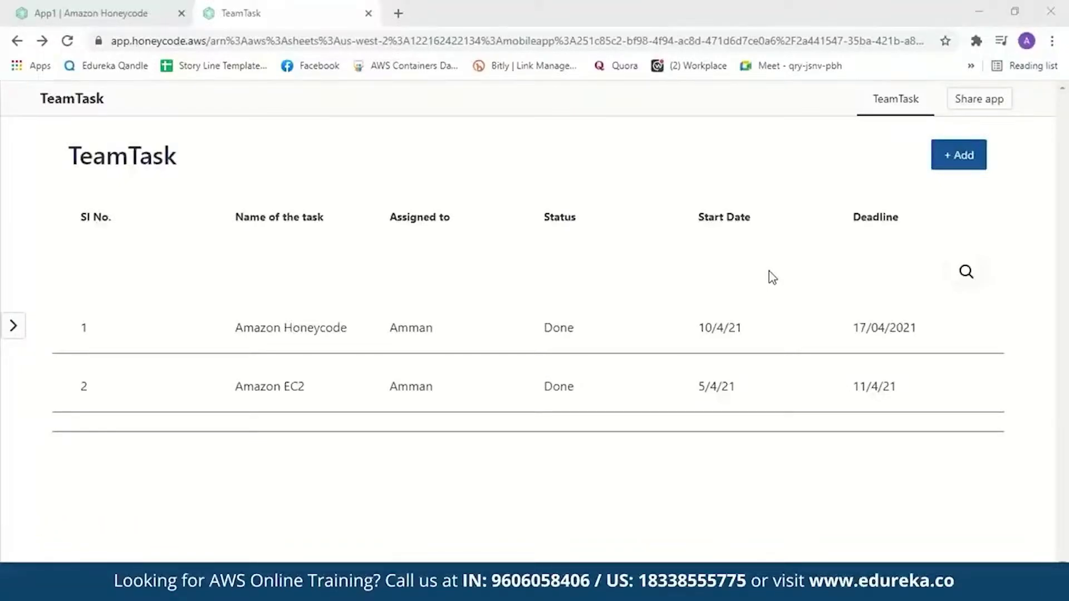
Close the App Wizard in the App1 tab and add Automation1 from the Automations sidebar
click(89, 12)
click(991, 132)
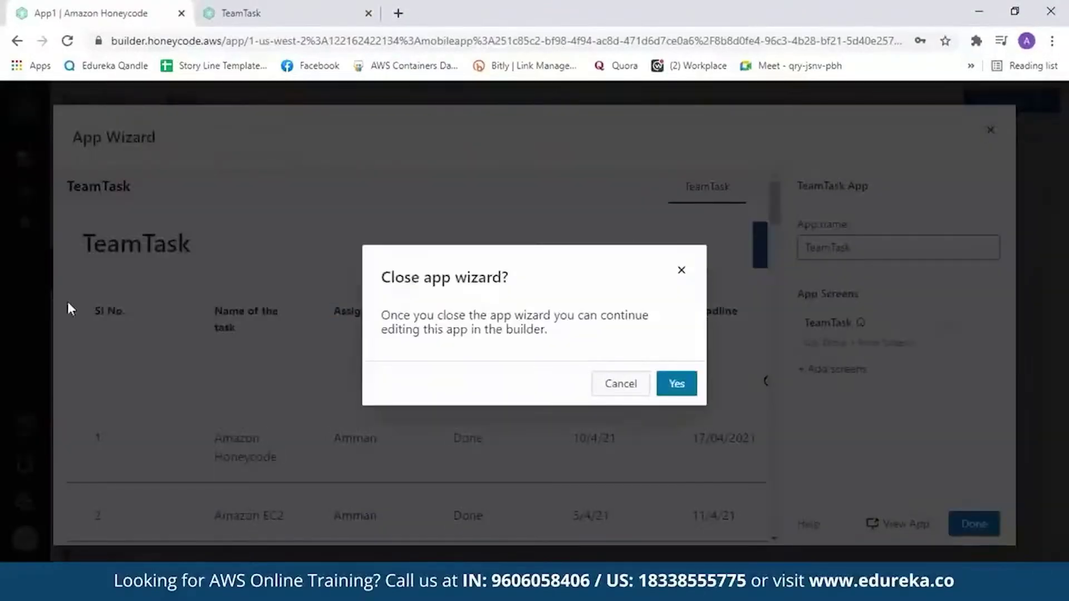
click(688, 394)
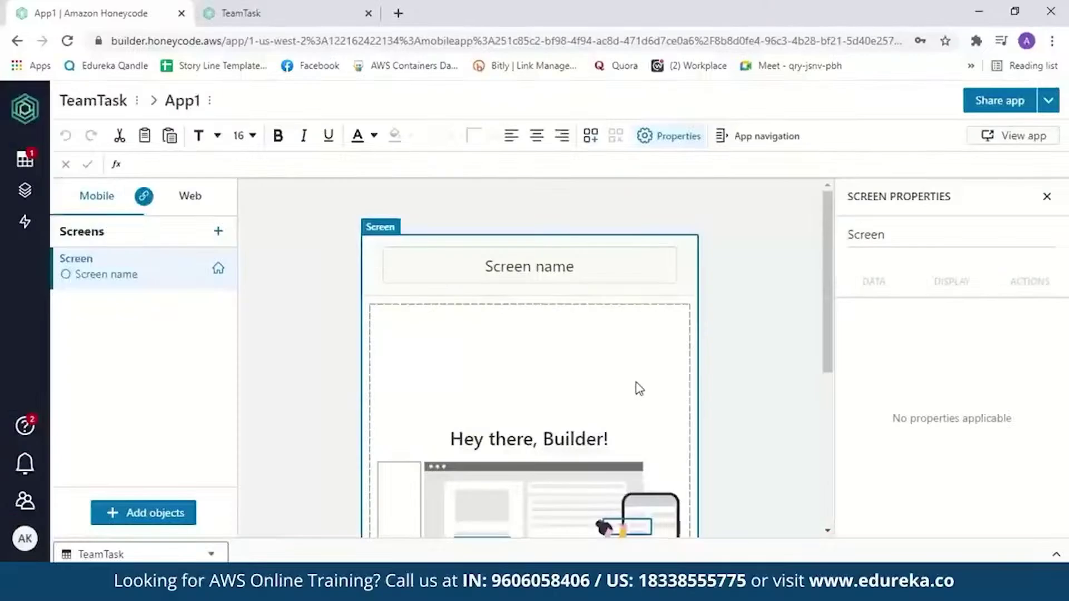
click(21, 231)
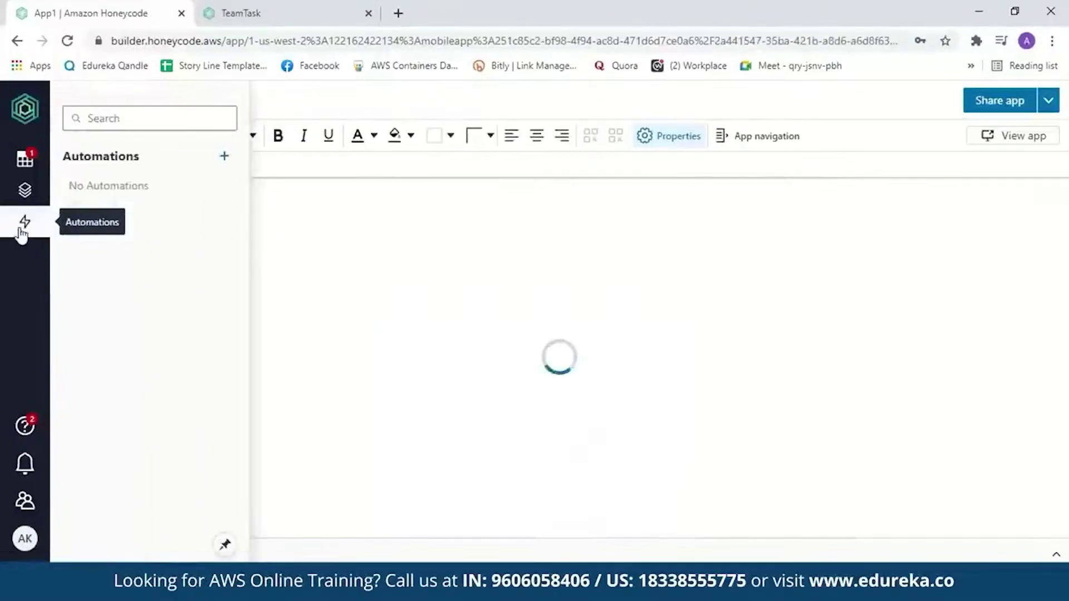
click(224, 157)
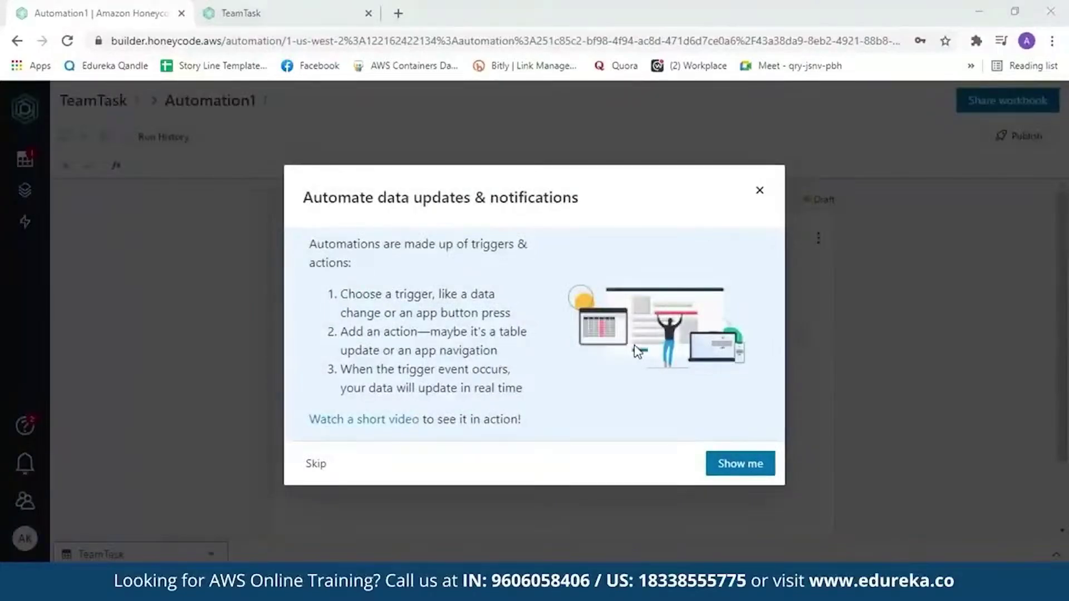
Browse Automation1's trigger options and available actions, then go back to the live TeamTask app
click(758, 191)
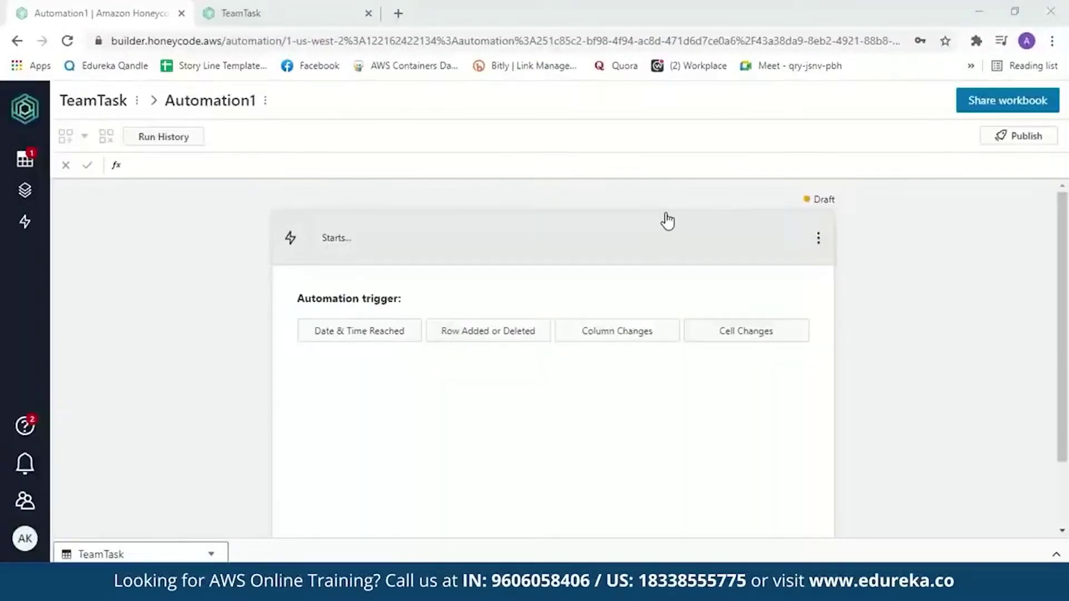
click(348, 246)
click(549, 296)
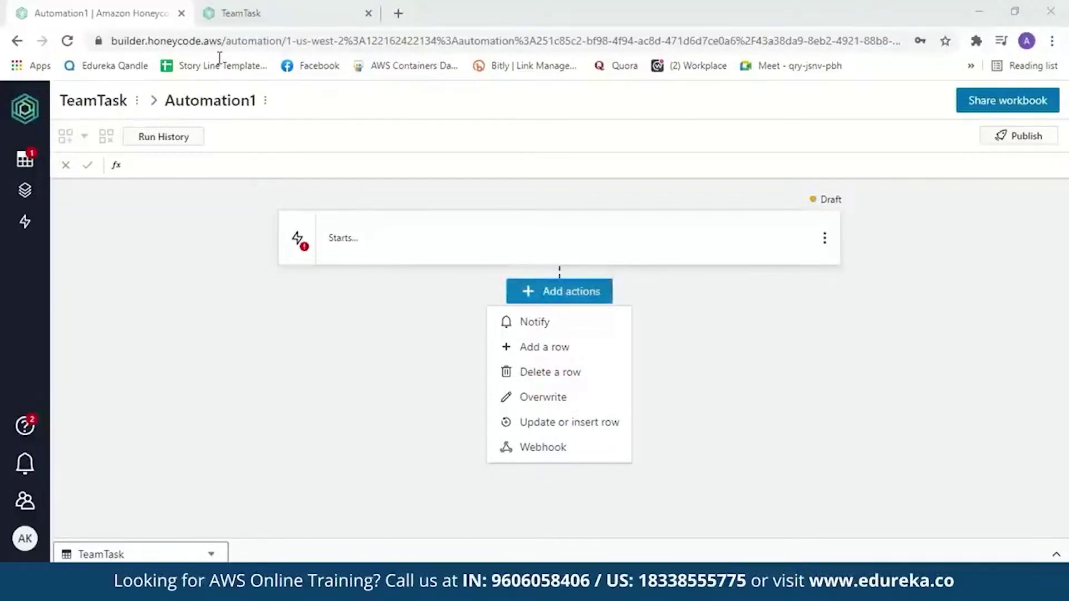
click(238, 17)
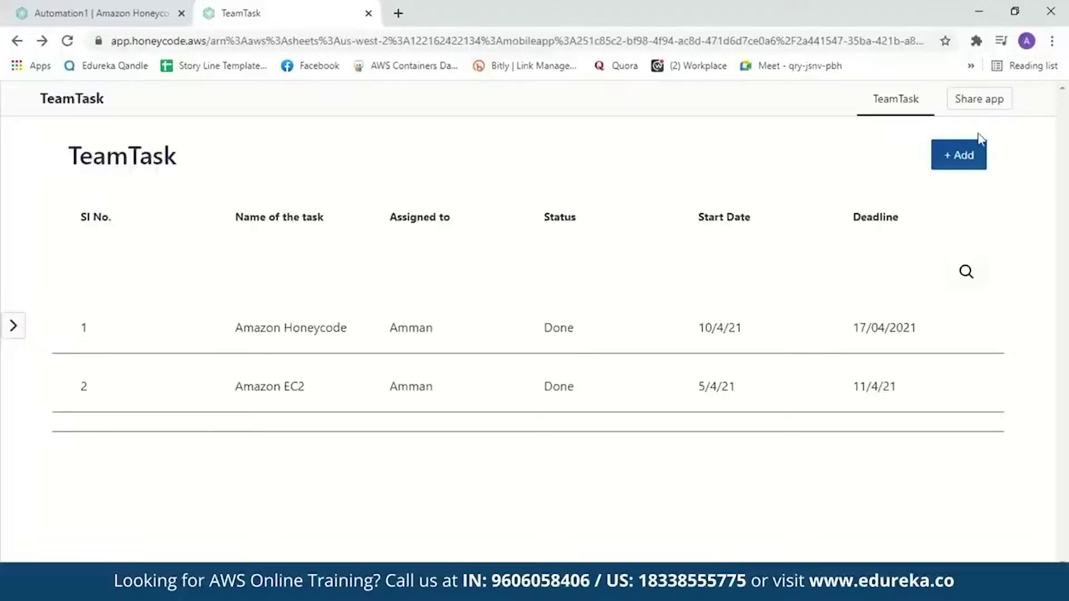
click(976, 105)
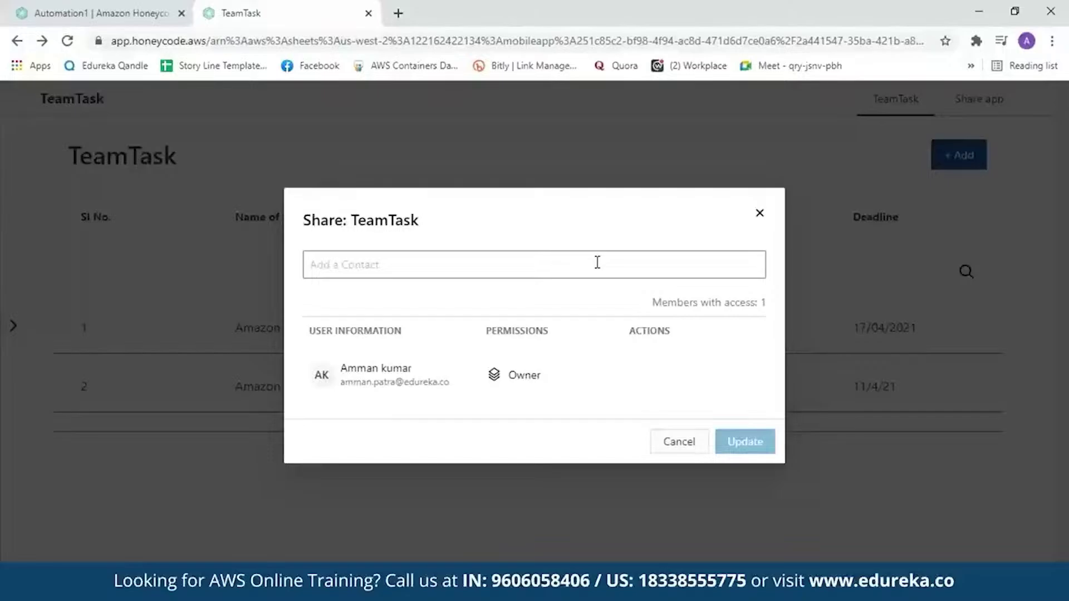
click(678, 441)
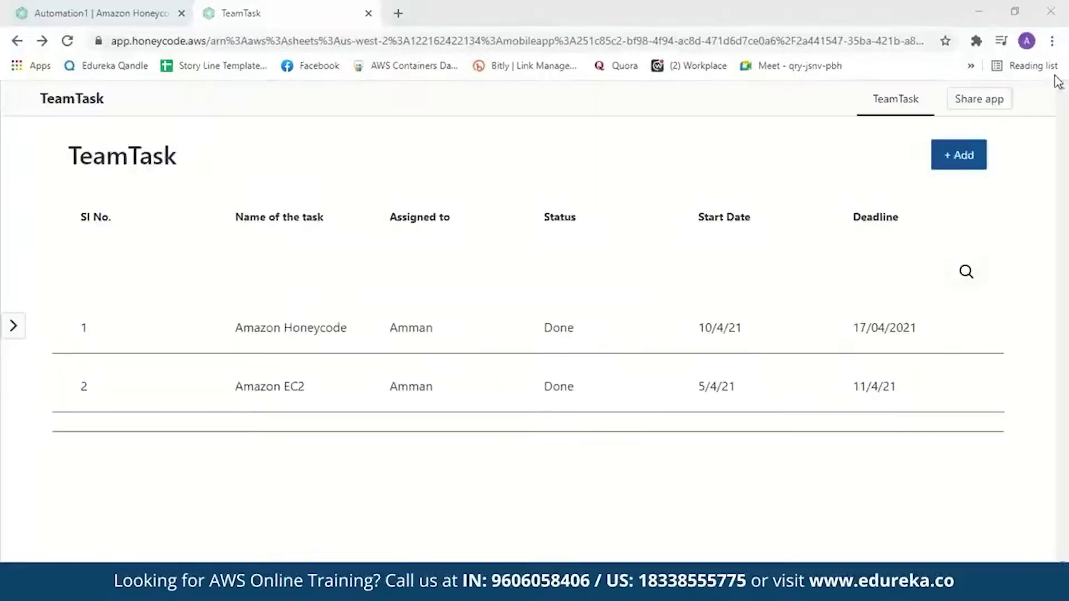